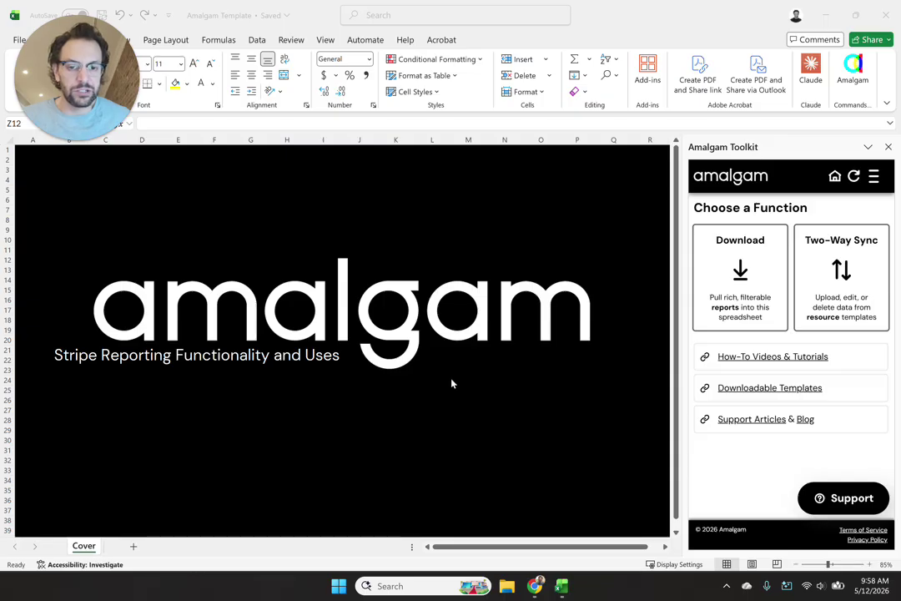
- Create Stripe download templates for Balance Transactions, Charges, Payouts and Stripe Payout Mapping using the ABC Widgets integration
{"action": "left_click", "coordinate": [741, 269]}
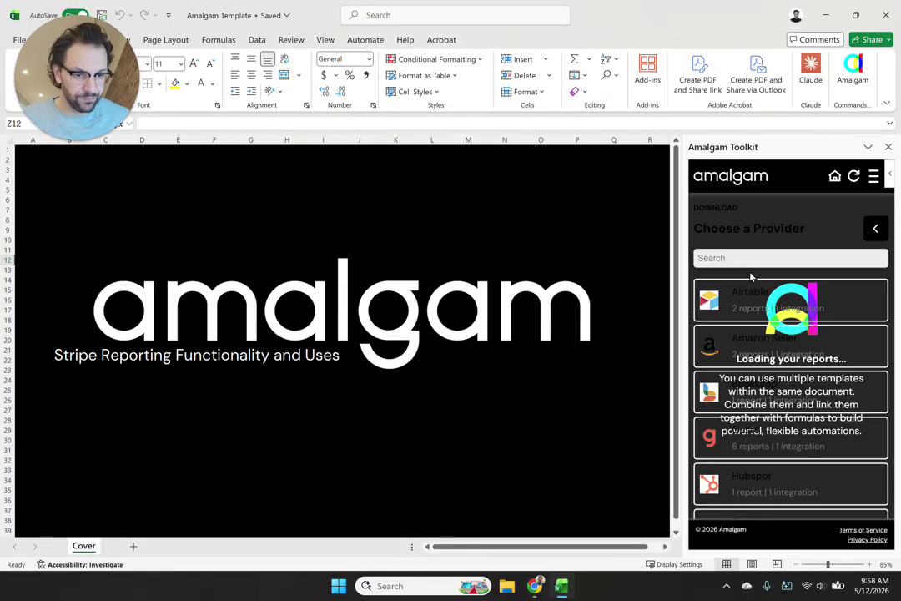
{"action": "scroll", "coordinate": [755, 288], "scroll_direction": "down", "scroll_amount": 5}
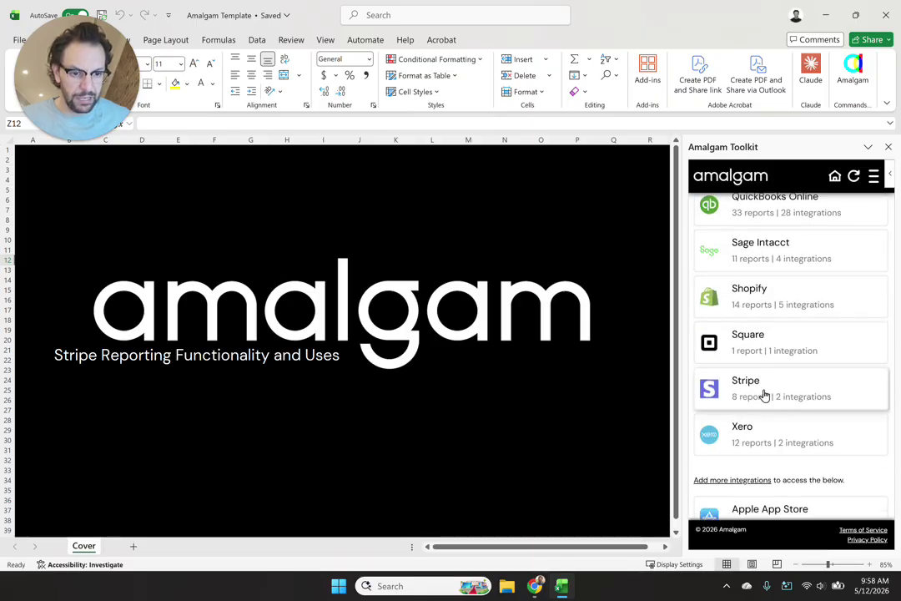
{"action": "left_click", "coordinate": [764, 394]}
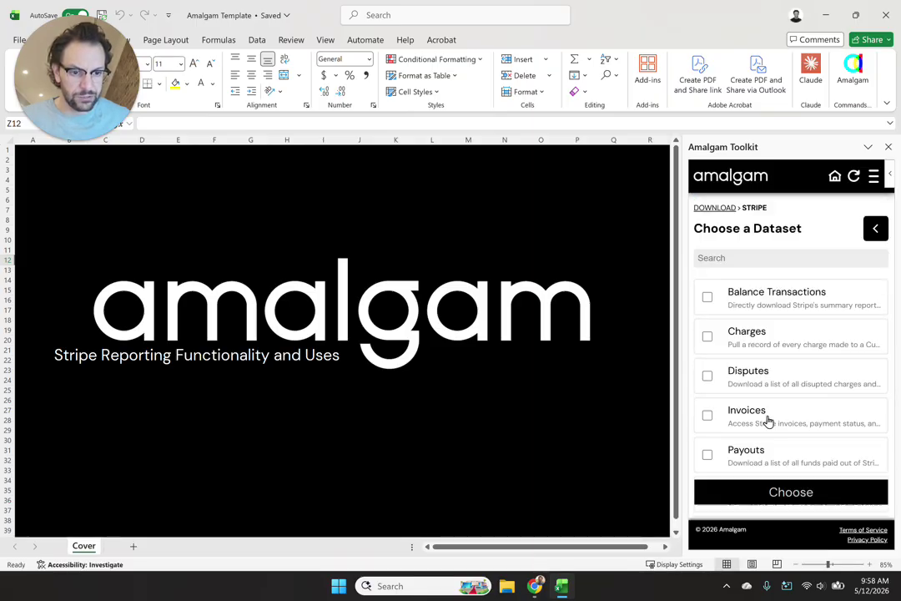
{"action": "left_click", "coordinate": [722, 301]}
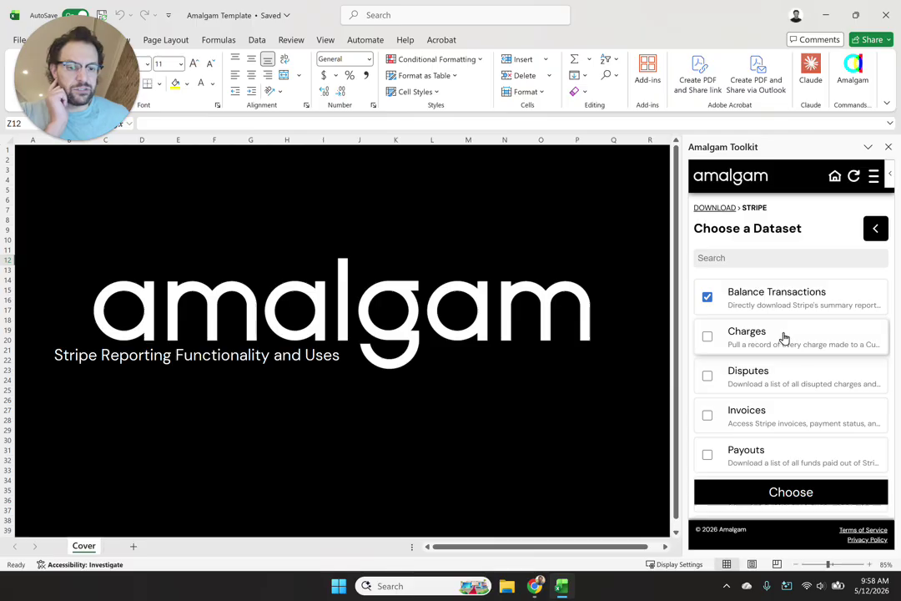
{"action": "scroll", "coordinate": [793, 342], "scroll_direction": "down", "scroll_amount": 2}
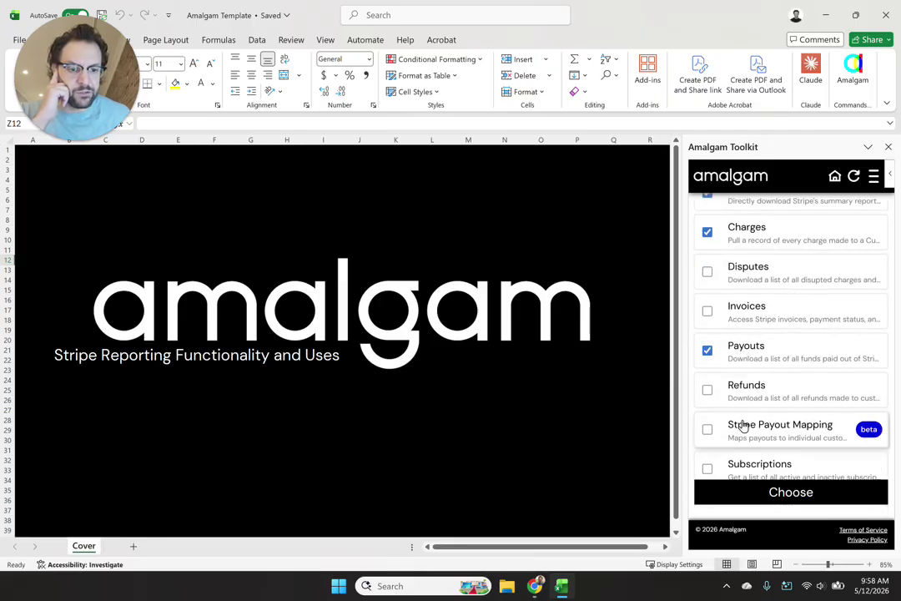
{"action": "left_click", "coordinate": [786, 432]}
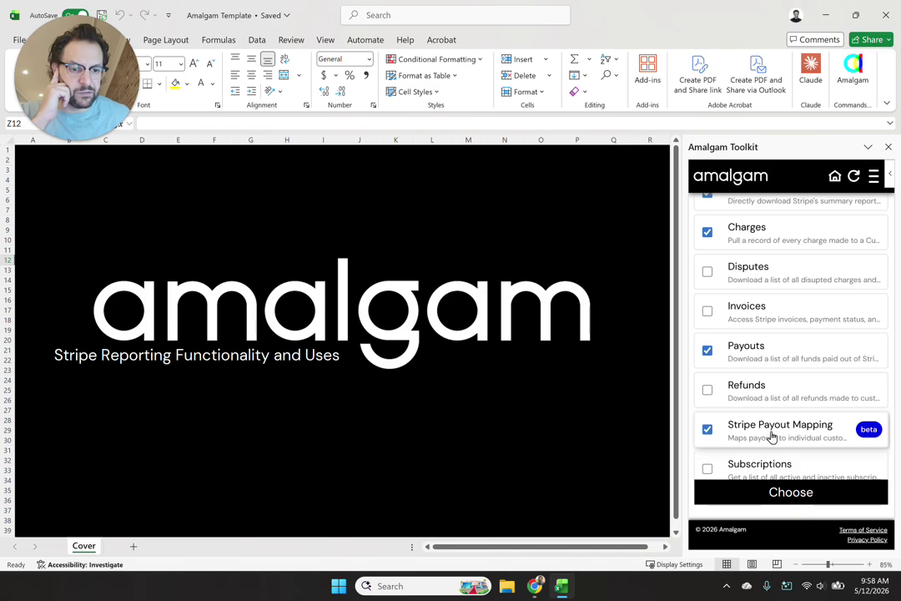
{"action": "left_click", "coordinate": [775, 494]}
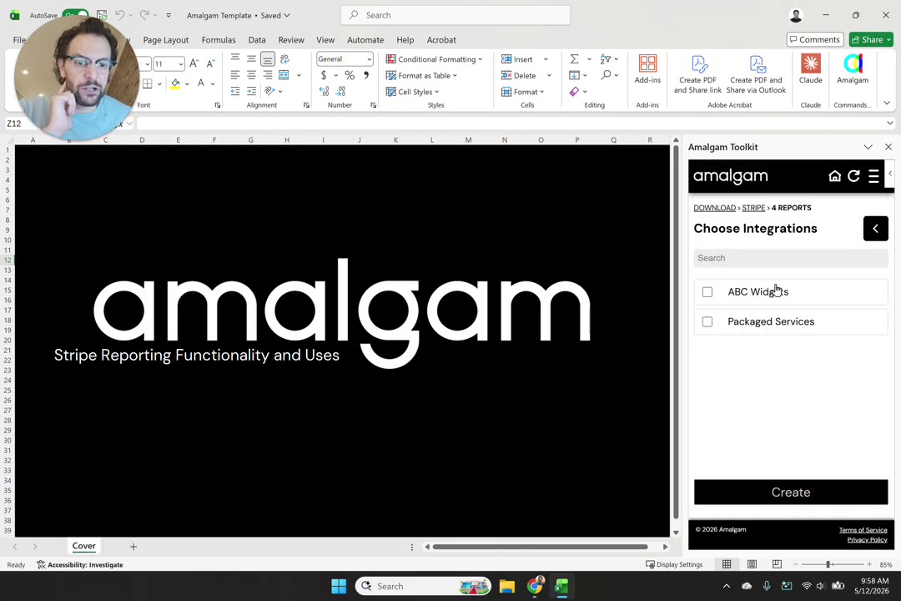
{"action": "left_click", "coordinate": [775, 293]}
{"action": "left_click", "coordinate": [771, 493]}
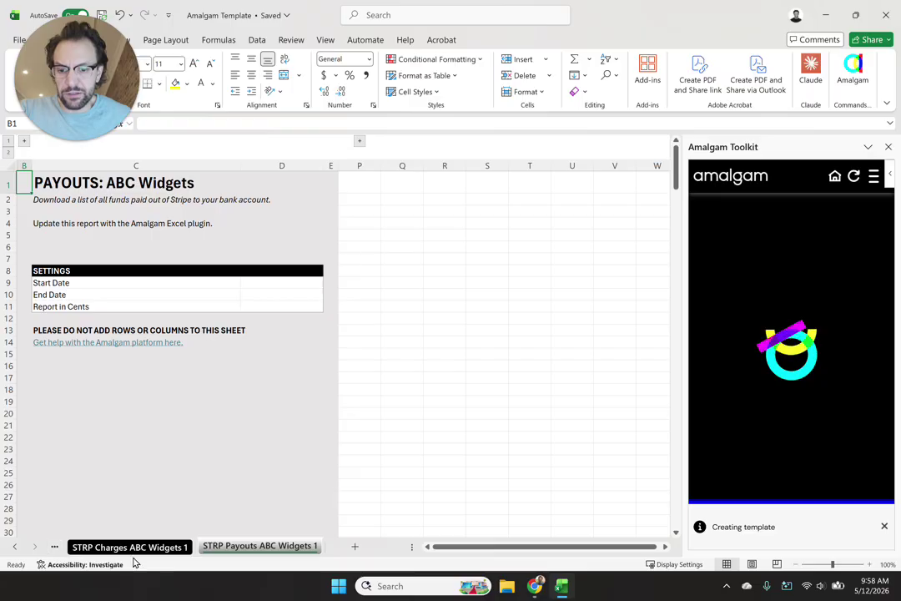
- On the Balance Transactions sheet, set the start date to 1/1/2026 and the end date to 1/31/2026
{"action": "left_click", "coordinate": [55, 547]}
{"action": "left_click", "coordinate": [134, 545]}
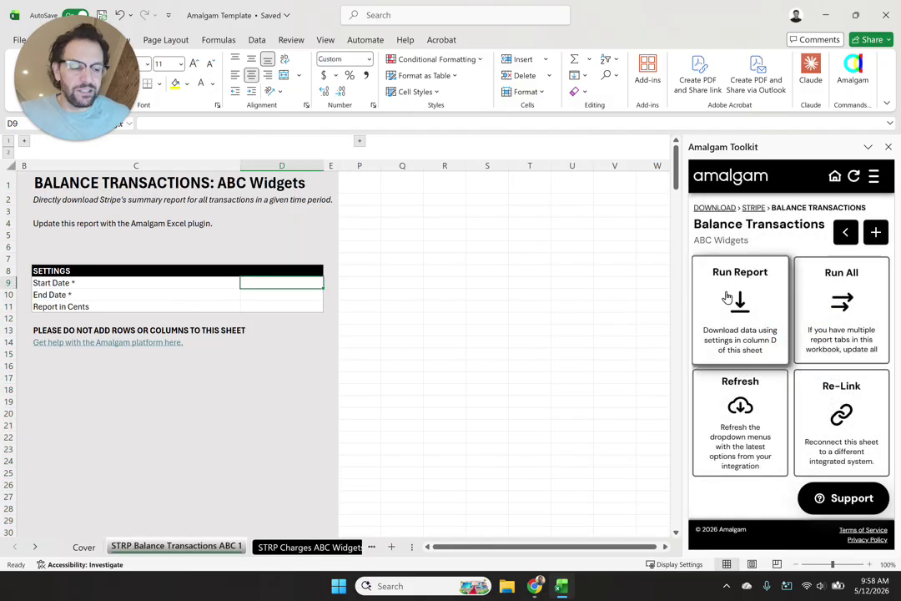
{"action": "type", "text": "1/01/2026"}
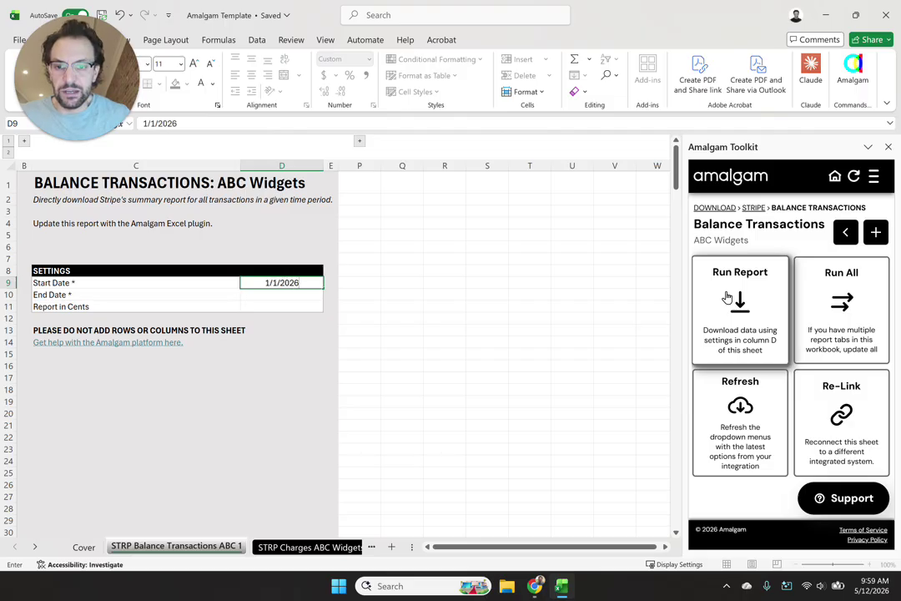
{"action": "key", "text": "Return"}
{"action": "type", "text": "1/31/2026"}
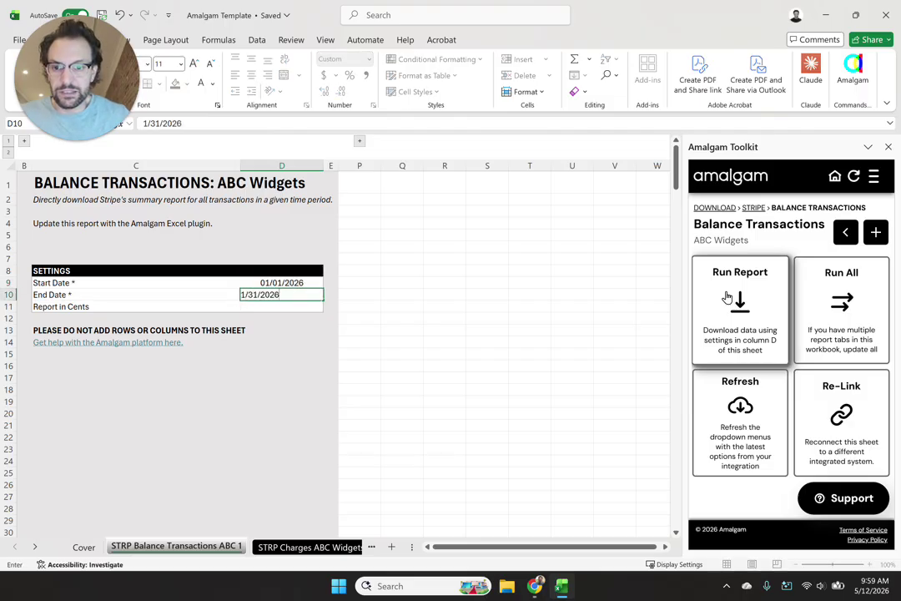
{"action": "key", "text": "Return"}
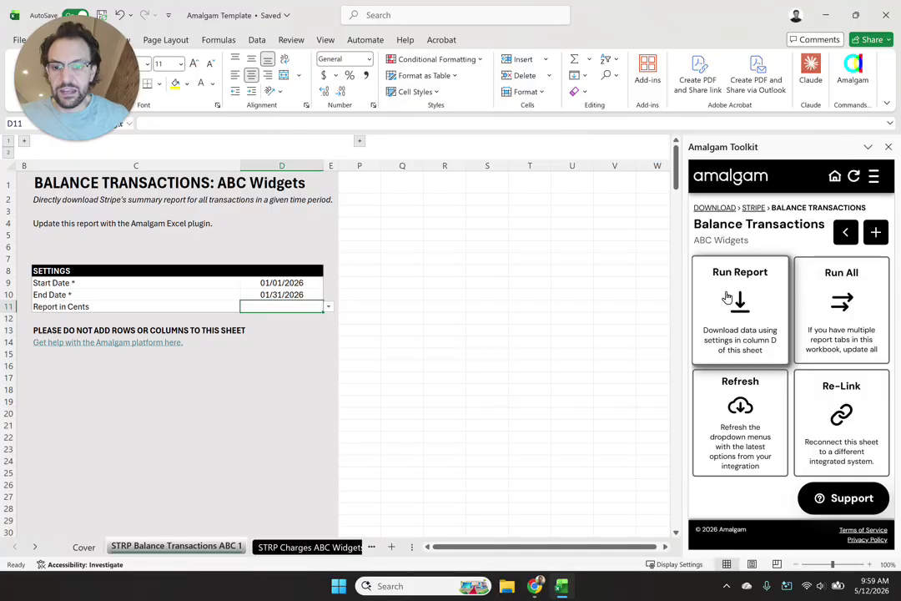
- Link the Charges sheet's start date in D9 to cell D9 of the Balance Transactions sheet
{"action": "left_click", "coordinate": [298, 547]}
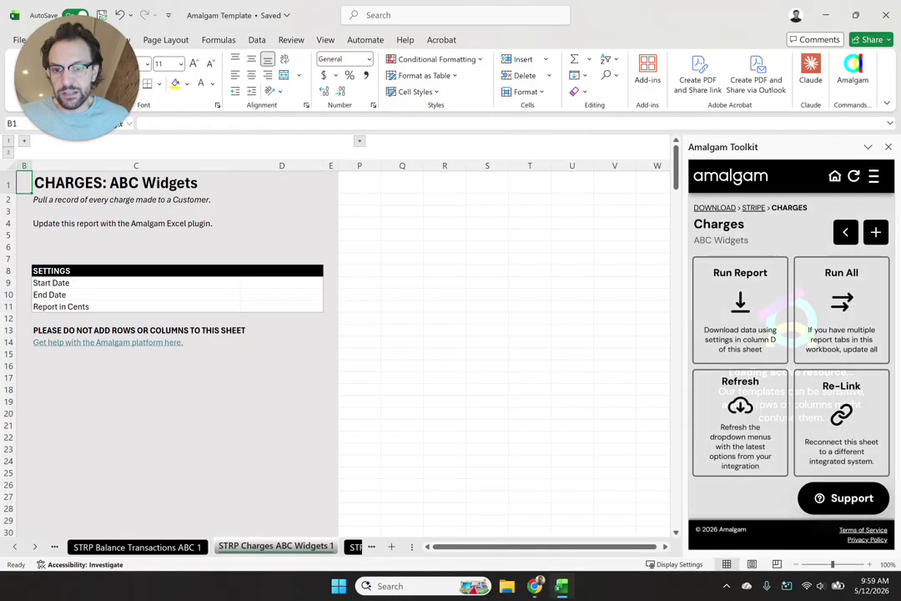
{"action": "left_click", "coordinate": [281, 282]}
{"action": "type", "text": "="}
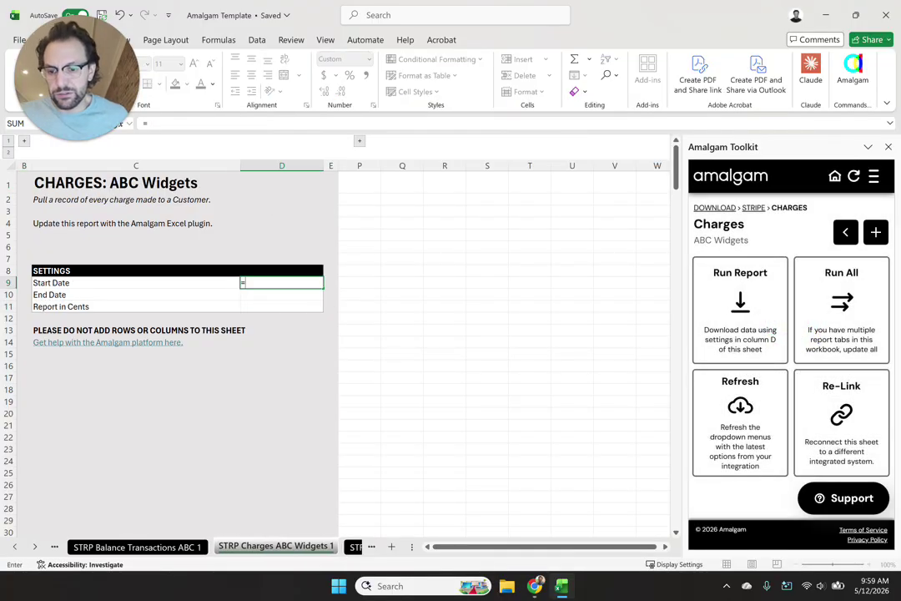
{"action": "key", "text": "ctrl+Page_Up"}
{"action": "left_click", "coordinate": [281, 282]}
{"action": "key", "text": "ctrl+Return"}
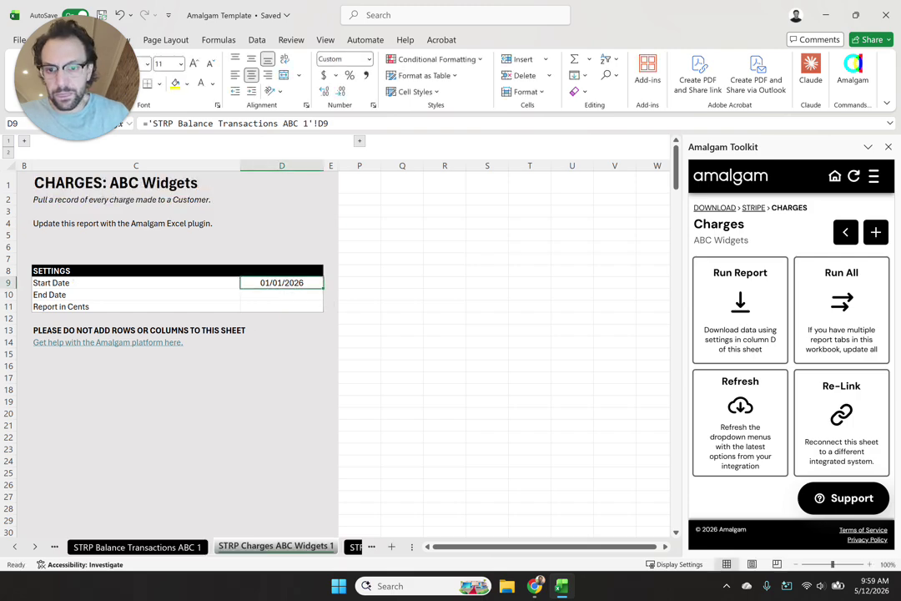
- Copy the Charges sheet's start date formula down to the End Date setting in D10
{"action": "key", "text": "ctrl+c"}
{"action": "key", "text": "Down"}
{"action": "key", "text": "alt+e"}
{"action": "key", "text": "s"}
{"action": "key", "text": "Return"}
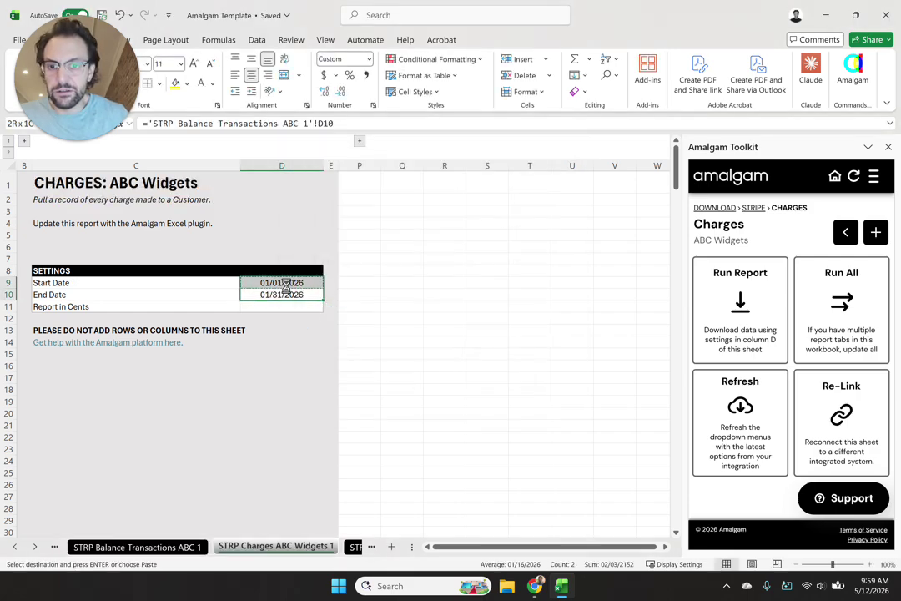
- Paste the linked start and end dates into the settings of the Payouts and Stripe Payout Mapping sheets
{"action": "left_click", "coordinate": [356, 547]}
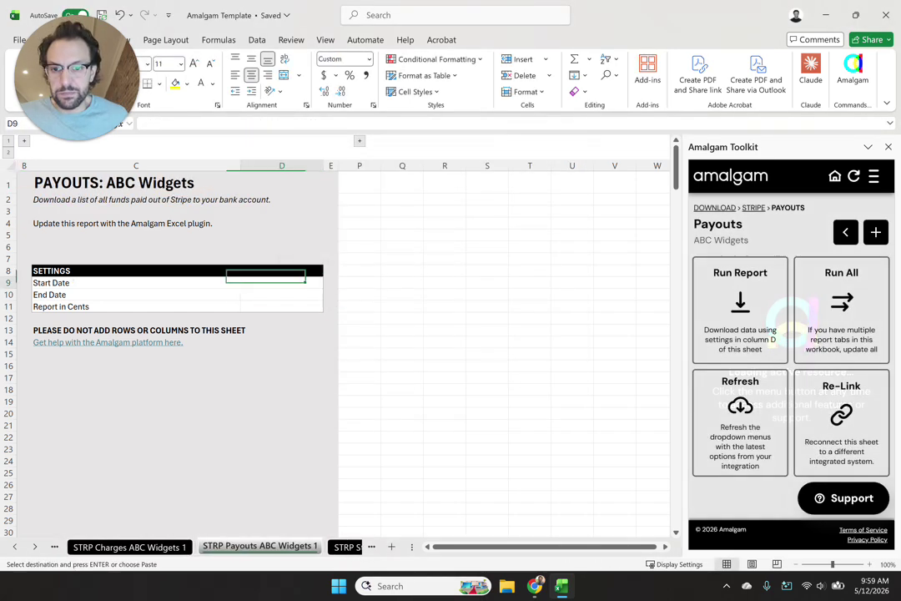
{"action": "key", "text": "ctrl+v"}
{"action": "left_click", "coordinate": [354, 547]}
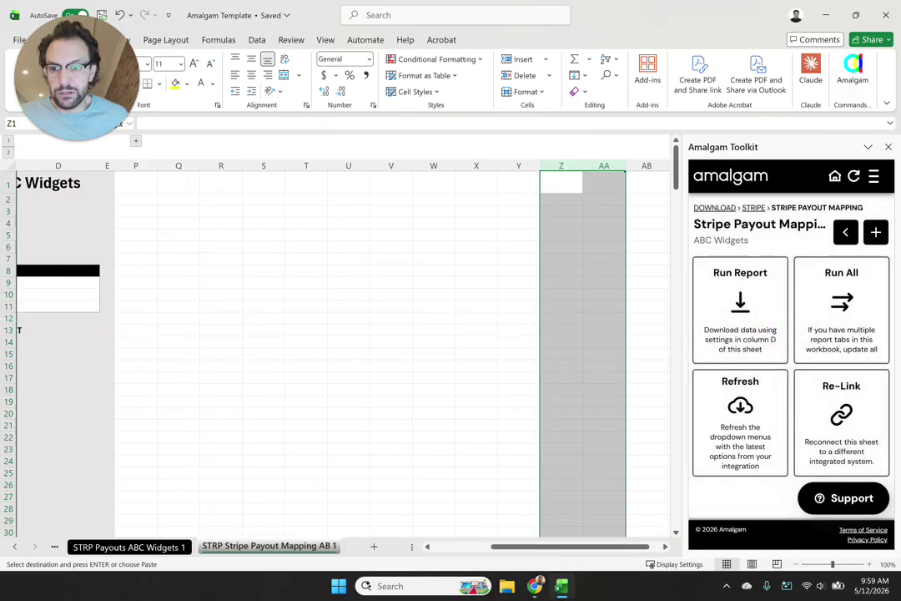
{"action": "left_click", "coordinate": [58, 282]}
{"action": "key", "text": "ctrl+v"}
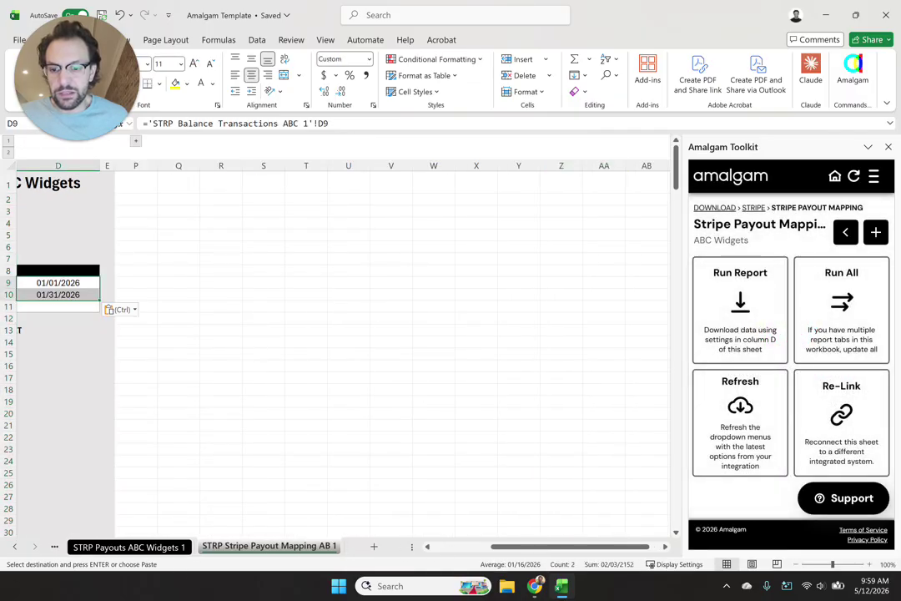
- Return to the Balance Transactions sheet and run all the report sheets in the workbook
{"action": "left_click", "coordinate": [129, 547]}
{"action": "left_click", "coordinate": [14, 546]}
{"action": "left_click", "coordinate": [176, 547]}
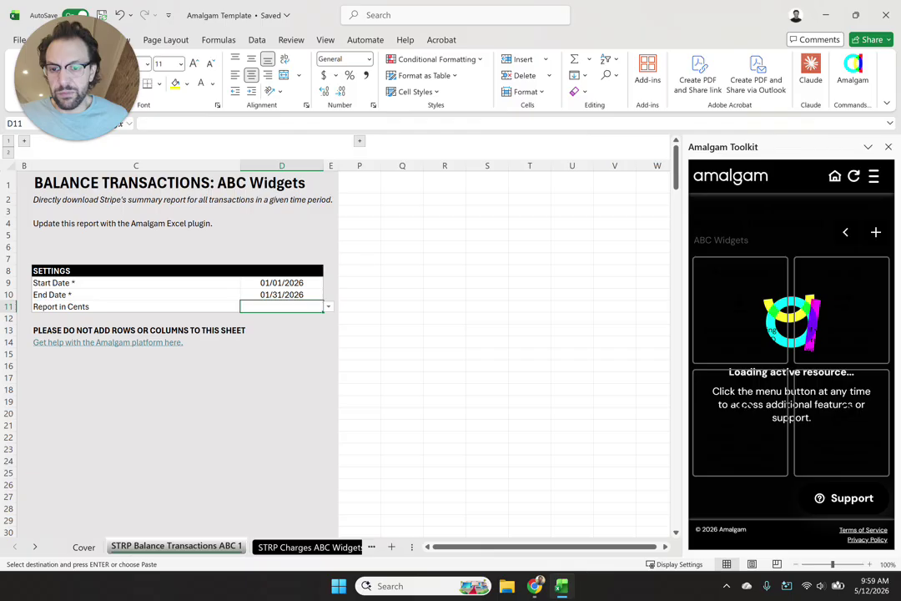
{"action": "left_click", "coordinate": [401, 342]}
{"action": "left_click", "coordinate": [703, 260]}
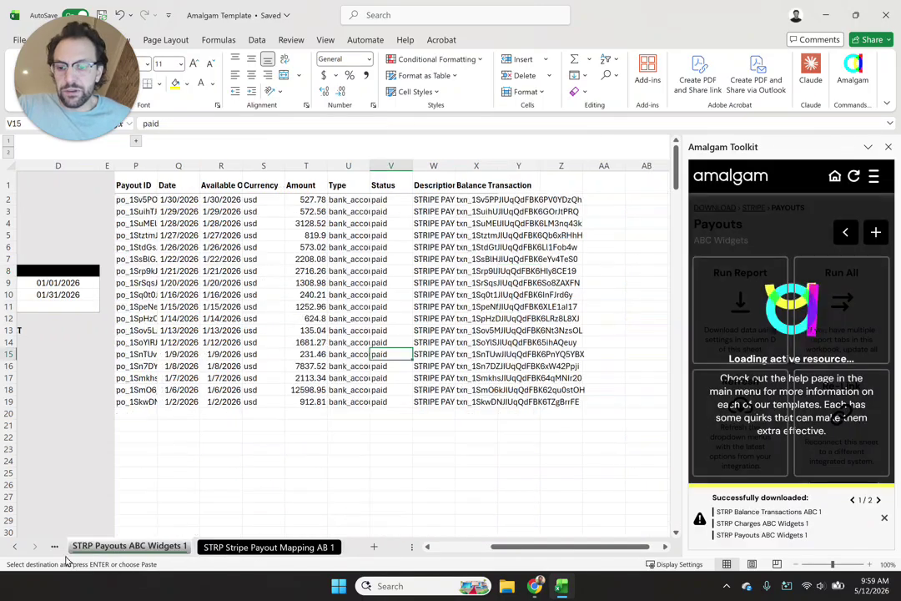
- Go back to the Balance Transactions sheet, read both download notifications and dismiss them
{"action": "left_click", "coordinate": [14, 546]}
{"action": "left_click", "coordinate": [157, 546]}
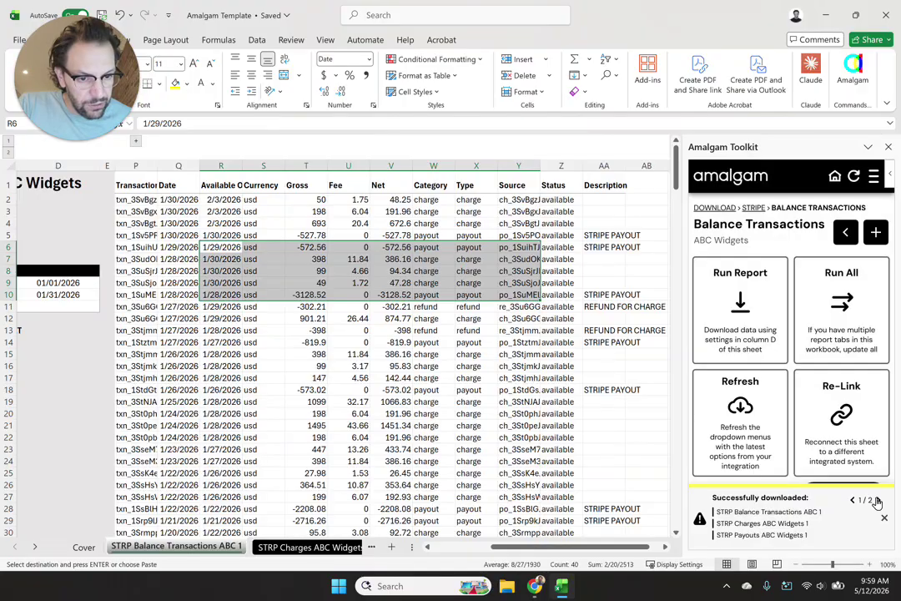
{"action": "left_click", "coordinate": [878, 501]}
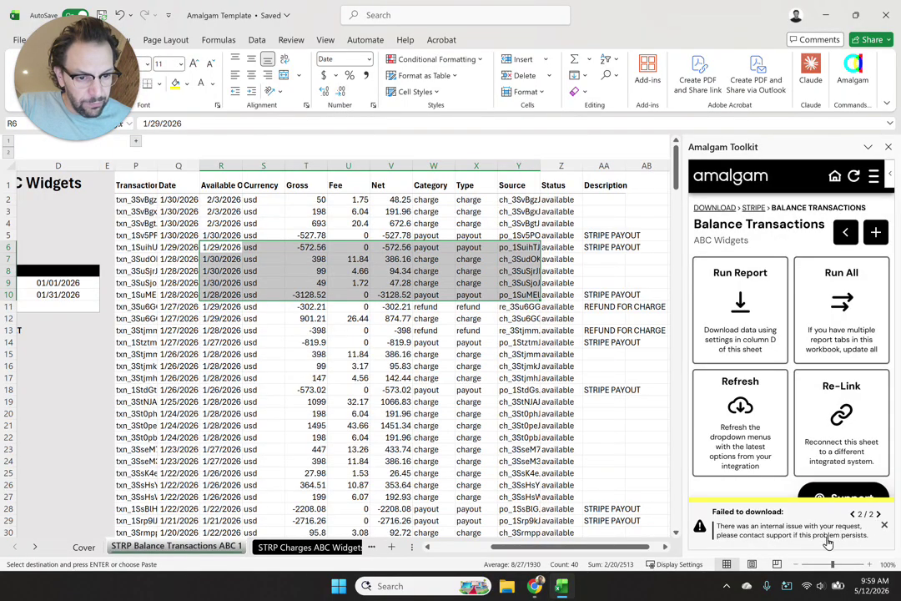
{"action": "left_click", "coordinate": [886, 527]}
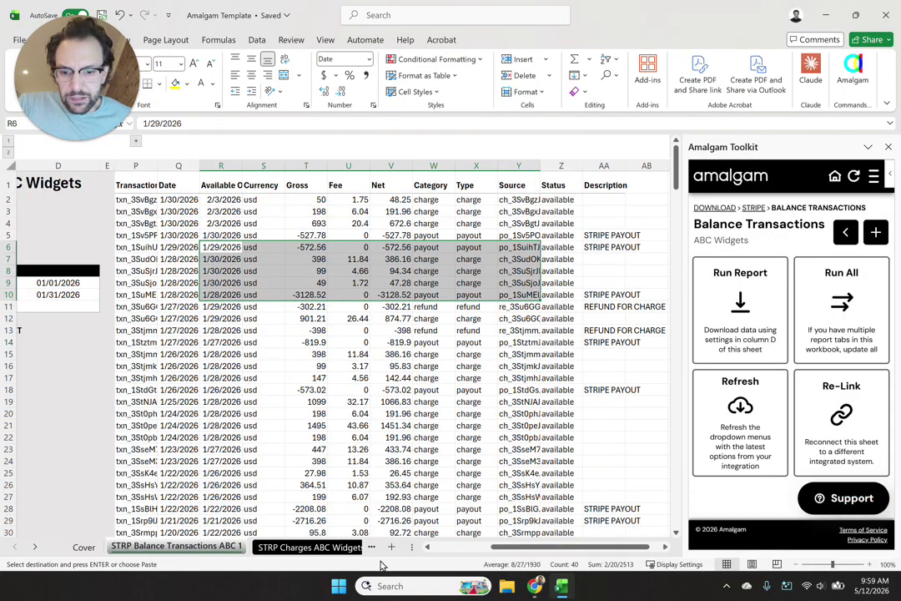
- Look across the columns of the downloaded balance transactions, including the category and source of the payout rows
{"action": "left_click", "coordinate": [349, 413]}
{"action": "key", "text": "Left"}
{"action": "key", "text": "Left"}
{"action": "key", "text": "Left"}
{"action": "key", "text": "Left"}
{"action": "key", "text": "Left"}
{"action": "key", "text": "Left"}
{"action": "key", "text": "Left"}
{"action": "key", "text": "Left"}
{"action": "key", "text": "Left"}
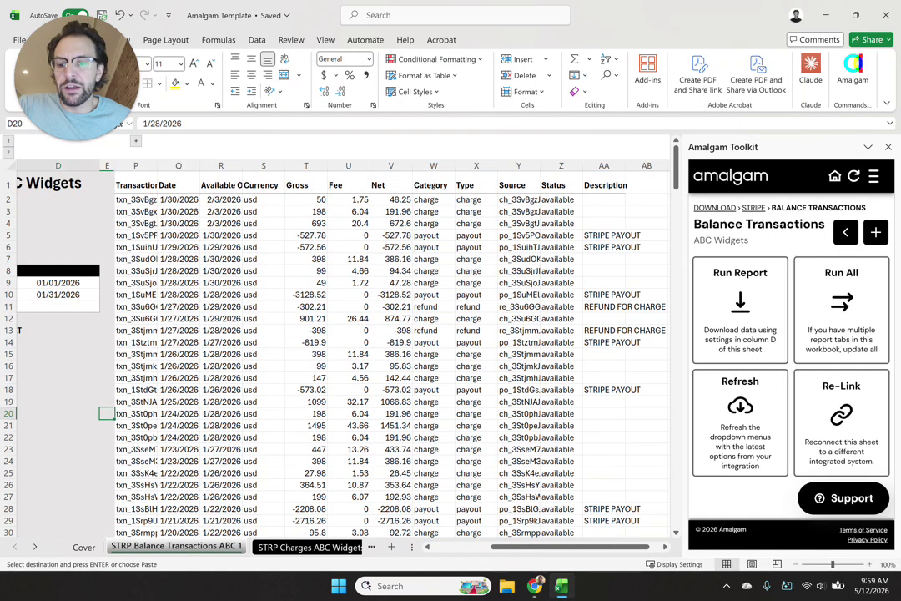
{"action": "left_click_drag", "start_coordinate": [433, 235], "coordinate": [602, 496]}
{"action": "key", "text": "Right"}
{"action": "key", "text": "Right"}
{"action": "key", "text": "Right"}
{"action": "key", "text": "Right"}
{"action": "key", "text": "Right"}
{"action": "key", "text": "Right"}
{"action": "key", "text": "Right"}
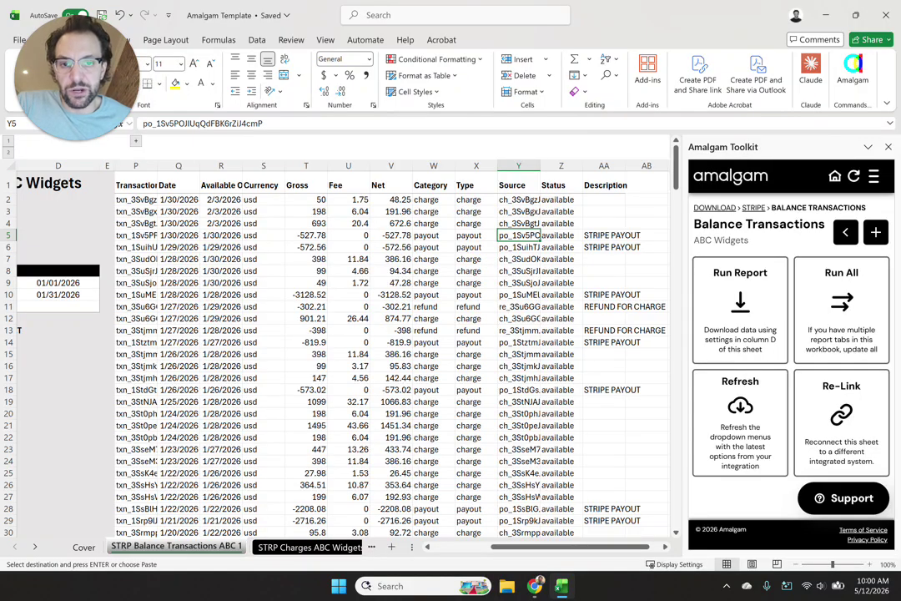
- Examine the gross, fee, net, category and type values of the topmost balance transactions
{"action": "left_click_drag", "start_coordinate": [477, 212], "coordinate": [349, 224]}
{"action": "left_click", "coordinate": [391, 283]}
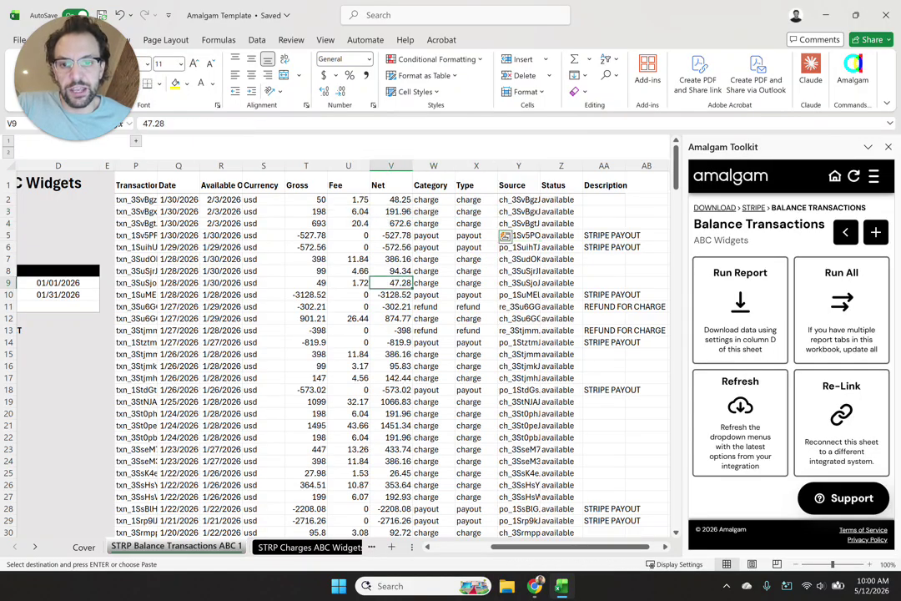
{"action": "left_click_drag", "start_coordinate": [306, 200], "coordinate": [221, 224]}
{"action": "left_click", "coordinate": [307, 235]}
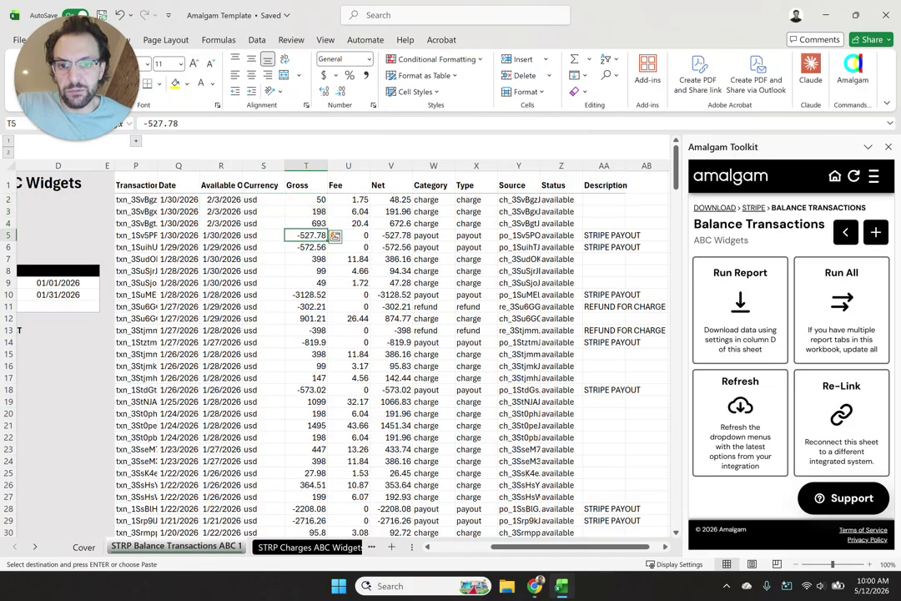
{"action": "left_click_drag", "start_coordinate": [307, 235], "coordinate": [349, 307]}
{"action": "left_click", "coordinate": [433, 294]}
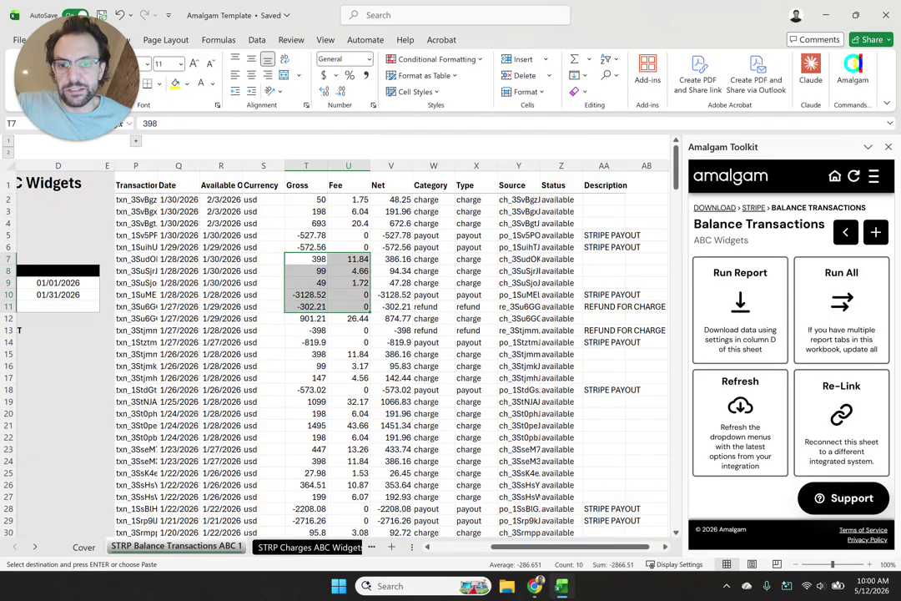
{"action": "left_click", "coordinate": [476, 318]}
{"action": "left_click", "coordinate": [477, 413]}
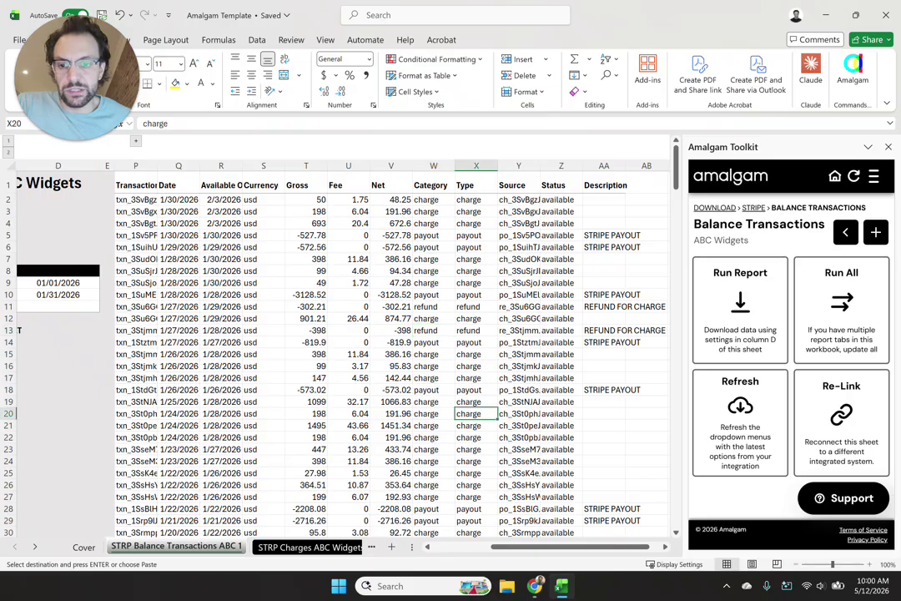
- Look through the remaining balance transactions, checking the stripe_fee row's amounts and category
{"action": "scroll", "coordinate": [334, 351], "scroll_direction": "down", "scroll_amount": 13}
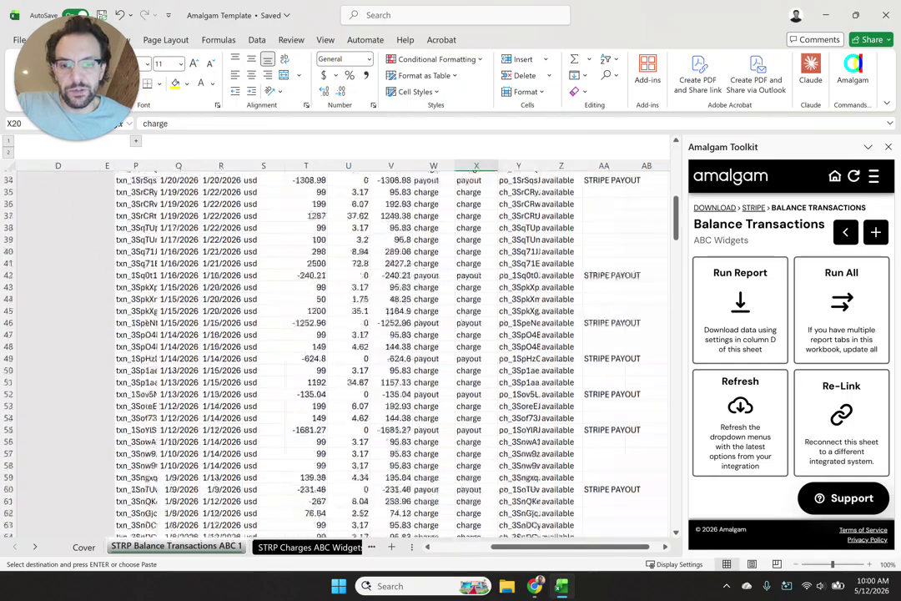
{"action": "scroll", "coordinate": [334, 350], "scroll_direction": "down", "scroll_amount": 1}
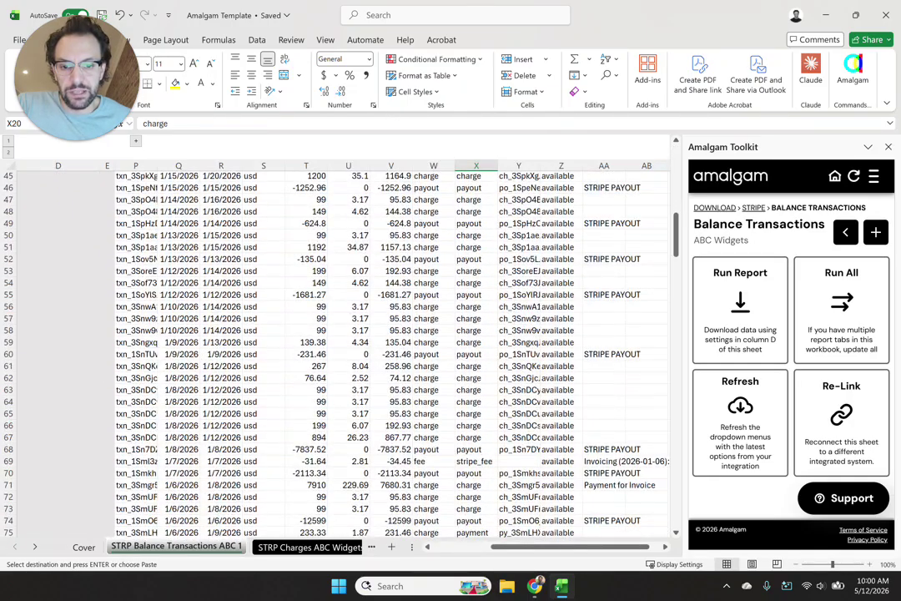
{"action": "scroll", "coordinate": [334, 351], "scroll_direction": "down", "scroll_amount": 3}
{"action": "left_click_drag", "start_coordinate": [433, 342], "coordinate": [212, 342]}
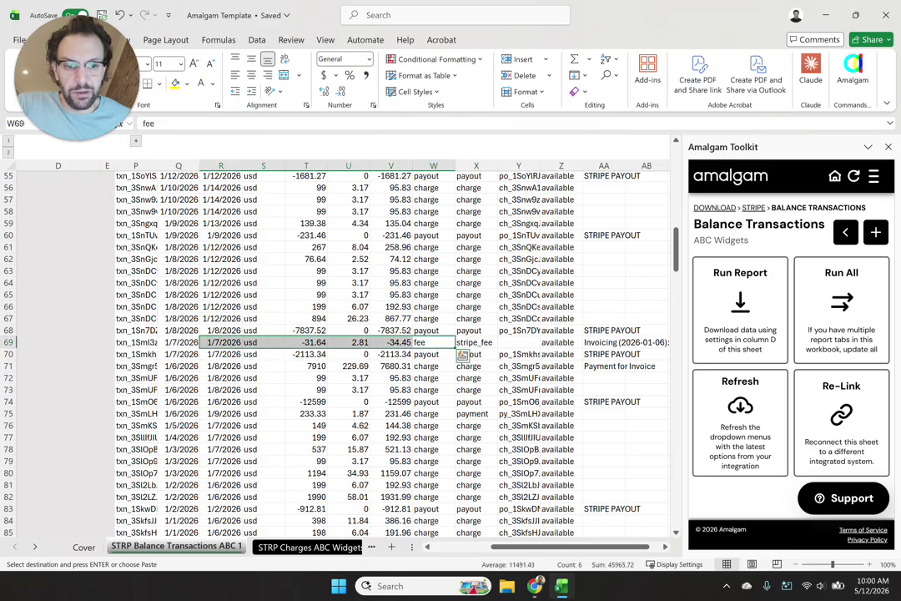
{"action": "scroll", "coordinate": [333, 350], "scroll_direction": "down", "scroll_amount": 3}
{"action": "scroll", "coordinate": [334, 350], "scroll_direction": "down", "scroll_amount": 1}
{"action": "scroll", "coordinate": [334, 351], "scroll_direction": "up", "scroll_amount": 20}
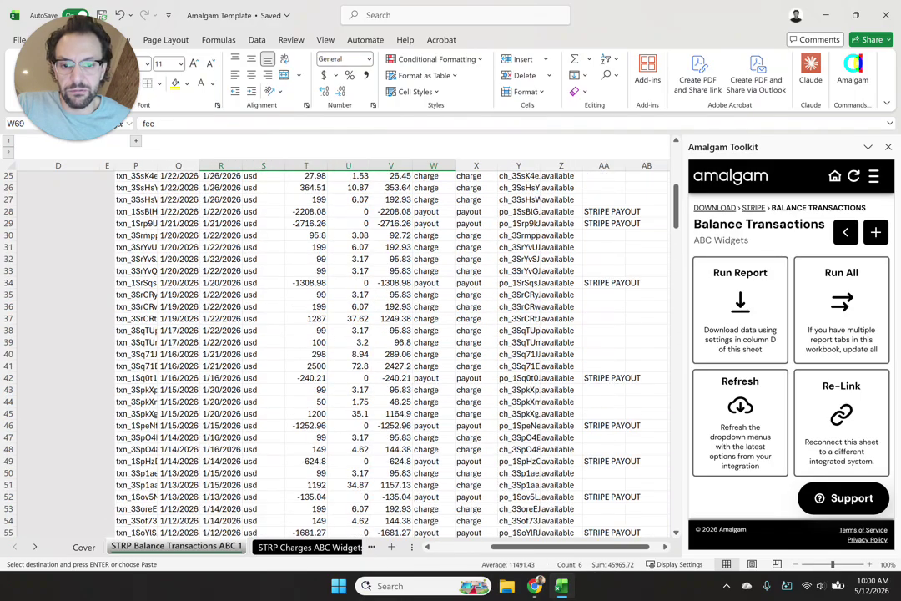
- Check the receipt URLs on the Charges sheet, then the gross and fee amounts on the Balance Transactions sheet
{"action": "left_click", "coordinate": [309, 547]}
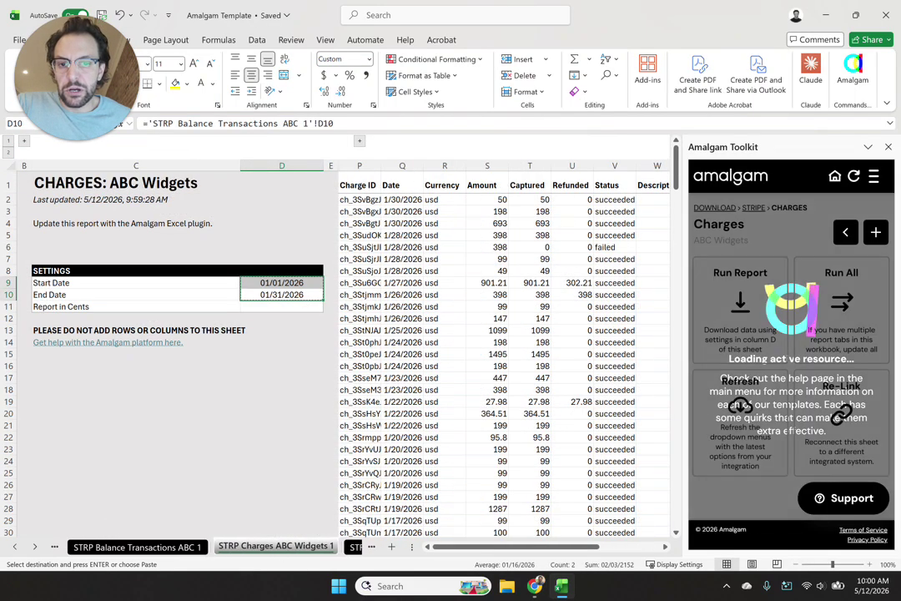
{"action": "left_click", "coordinate": [476, 366]}
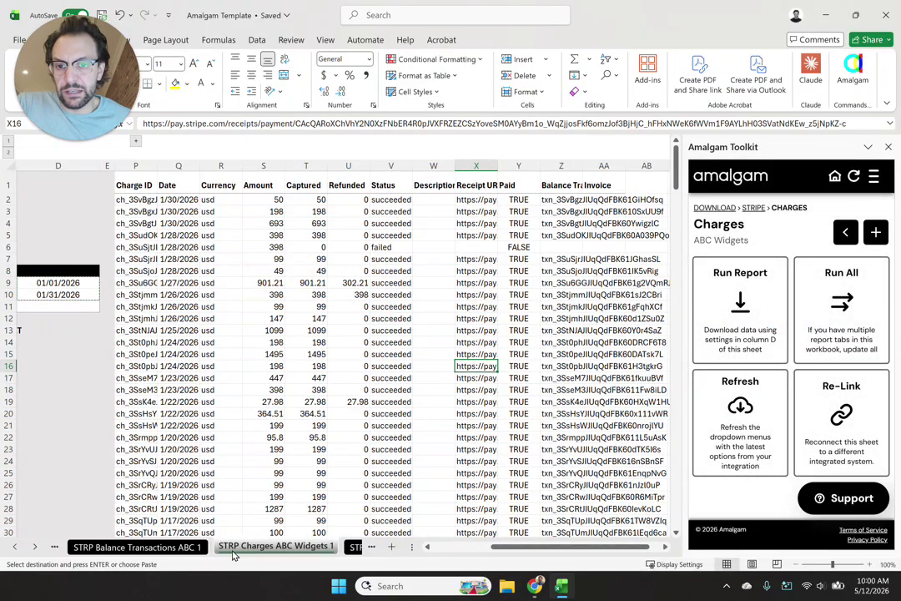
{"action": "left_click", "coordinate": [167, 548]}
{"action": "left_click_drag", "start_coordinate": [312, 199], "coordinate": [315, 224]}
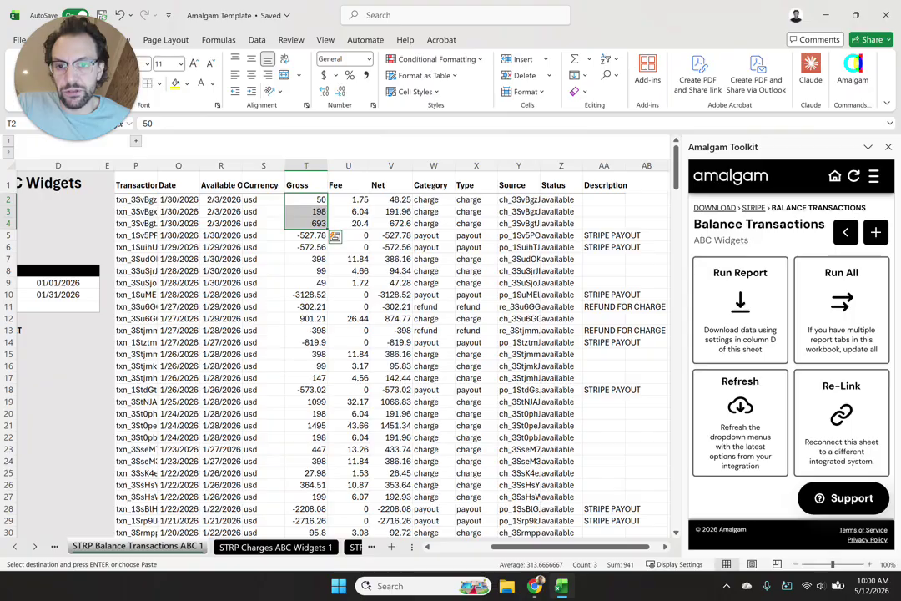
{"action": "left_click", "coordinate": [348, 318]}
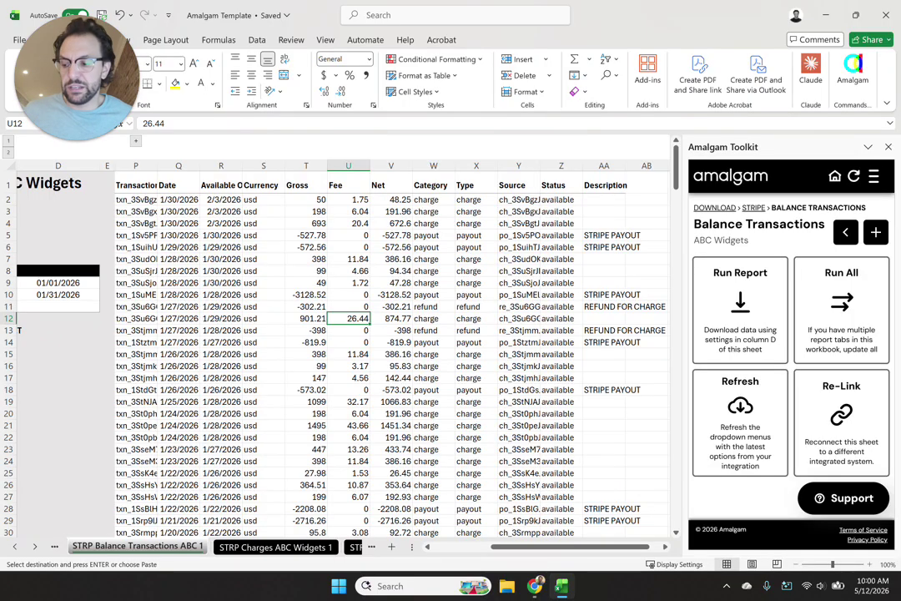
- Widen the Source column on the Balance Transactions sheet and the Charge ID column on the Charges sheet to show full IDs
{"action": "left_click", "coordinate": [477, 318]}
{"action": "left_click_drag", "start_coordinate": [540, 165], "coordinate": [626, 165]}
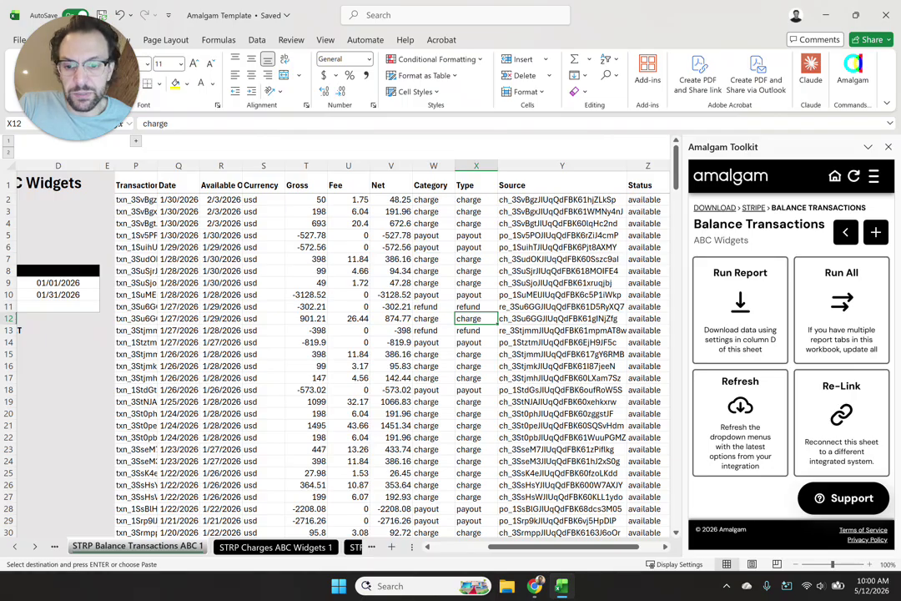
{"action": "left_click", "coordinate": [261, 547]}
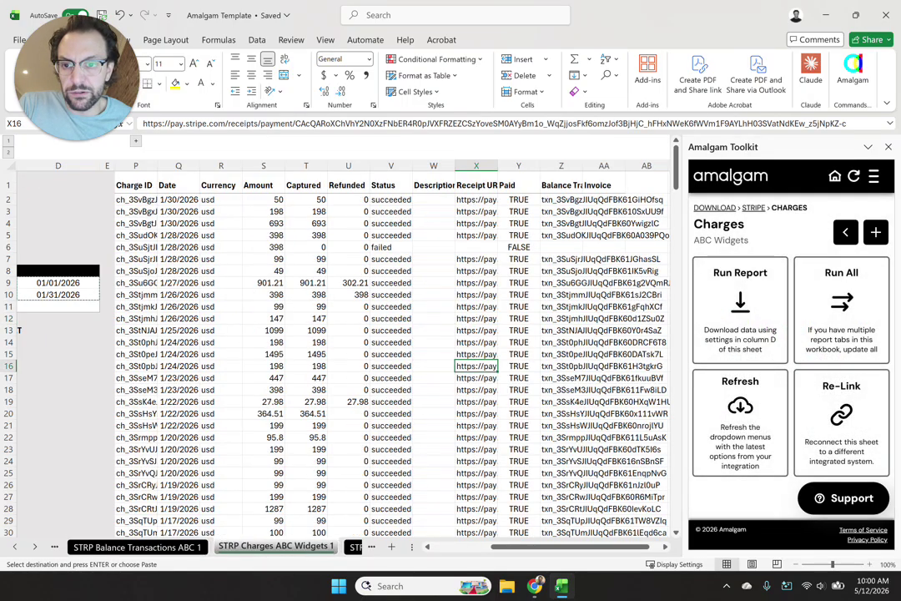
{"action": "left_click_drag", "start_coordinate": [157, 165], "coordinate": [318, 165]}
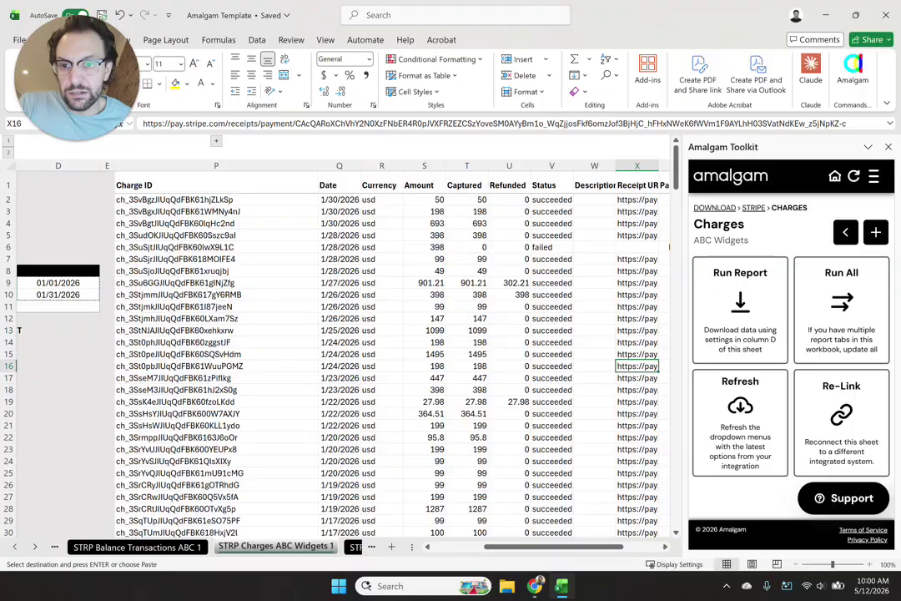
- Color the first charge ID on the Charges sheet and its matching source ID on the Balance Transactions sheet red
{"action": "left_click", "coordinate": [217, 199]}
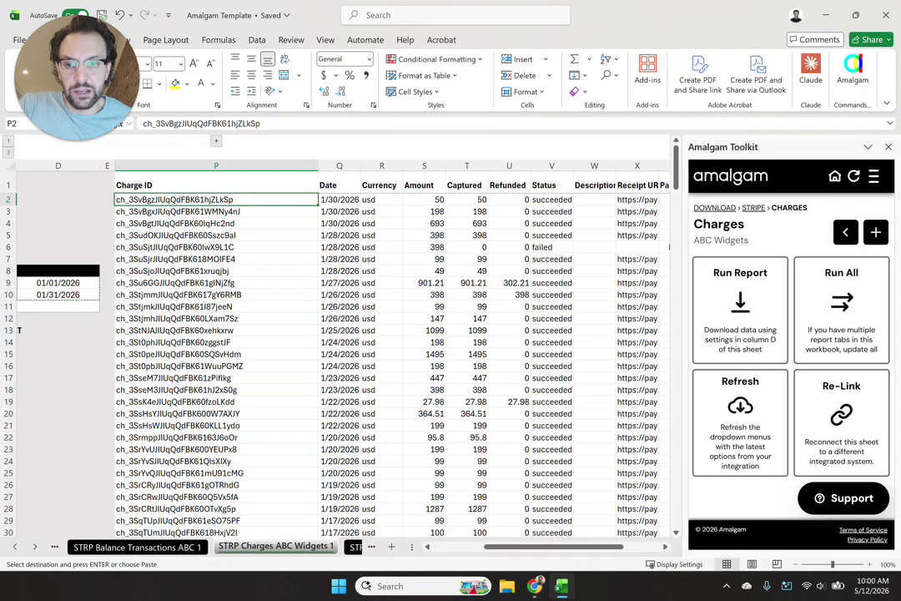
{"action": "left_click", "coordinate": [212, 84]}
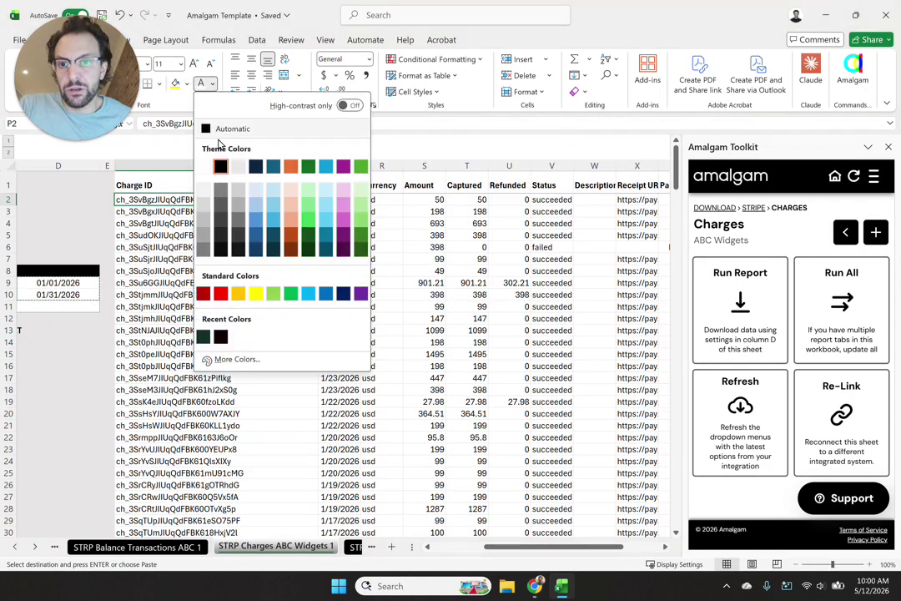
{"action": "left_click", "coordinate": [220, 293]}
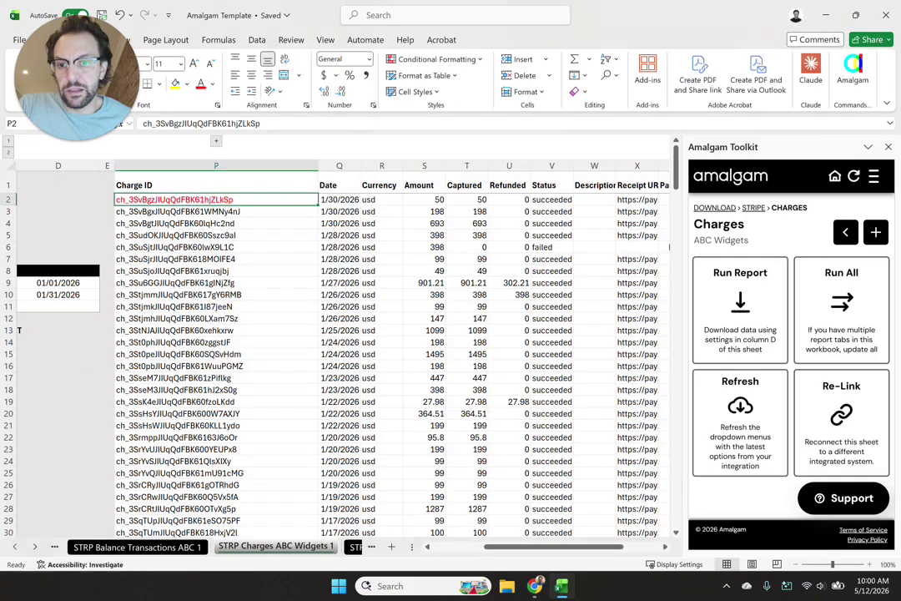
{"action": "left_click", "coordinate": [180, 546]}
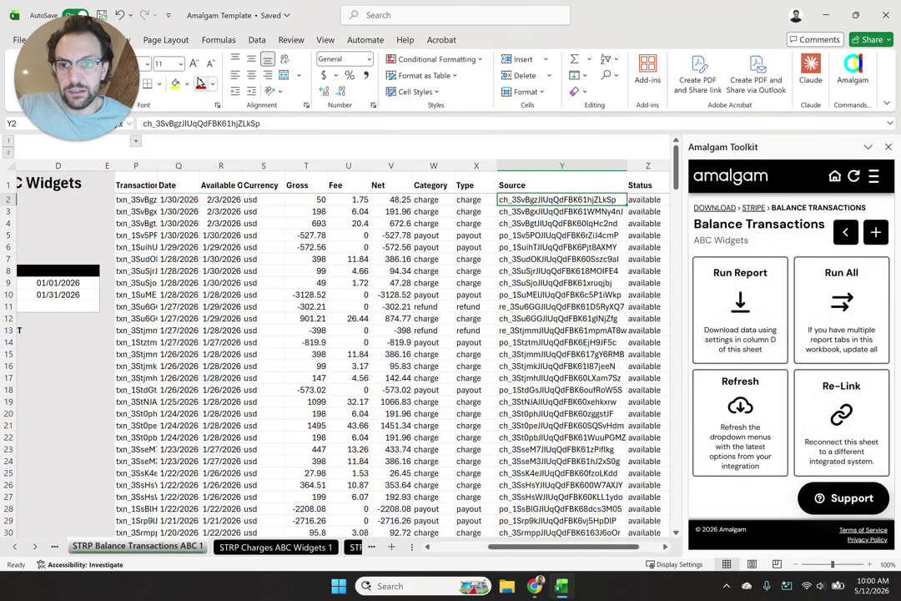
{"action": "left_click", "coordinate": [200, 83]}
- Widen the Transaction ID column on the Balance Transactions sheet and color the first payout row's source ID red
{"action": "left_click_drag", "start_coordinate": [157, 165], "coordinate": [260, 166]}
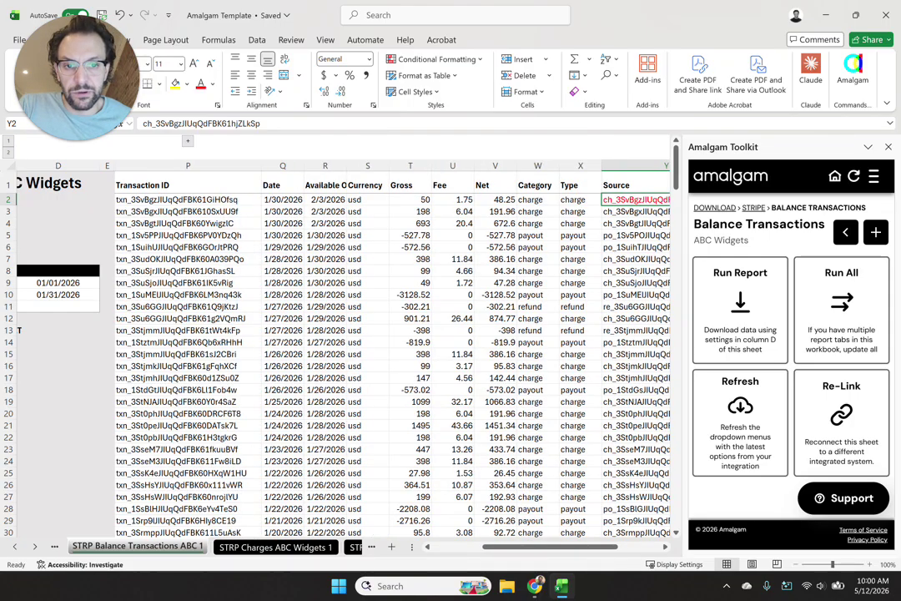
{"action": "key", "text": "Down"}
{"action": "key", "text": "Down"}
{"action": "key", "text": "Down"}
{"action": "key", "text": "Left"}
{"action": "key", "text": "Left"}
{"action": "key", "text": "Left"}
{"action": "key", "text": "Right"}
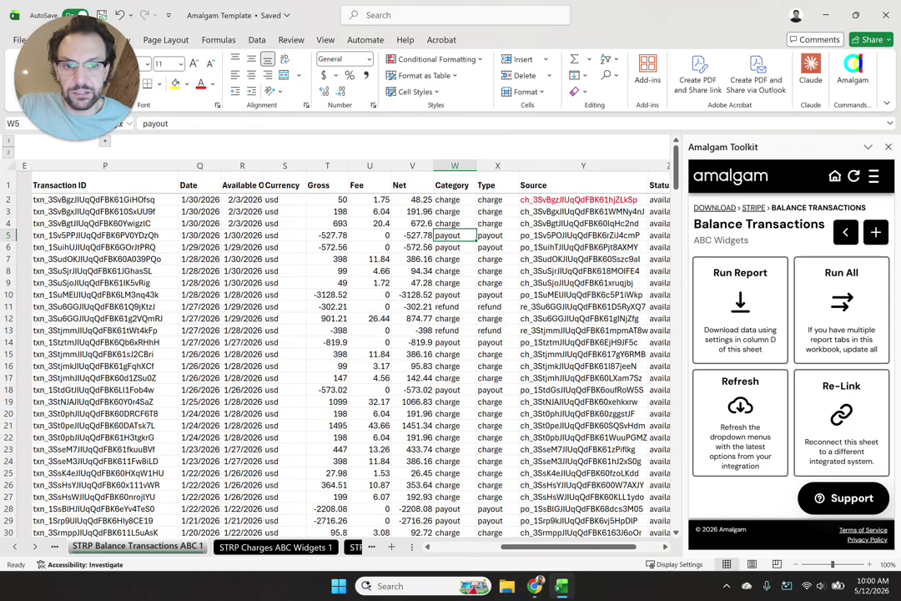
{"action": "key", "text": "Right"}
{"action": "key", "text": "Right"}
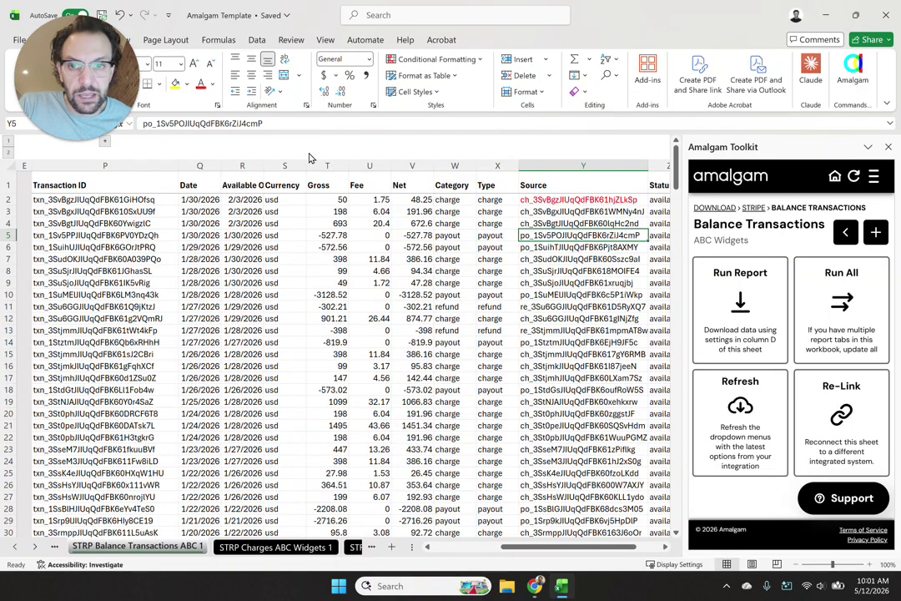
{"action": "left_click", "coordinate": [202, 88]}
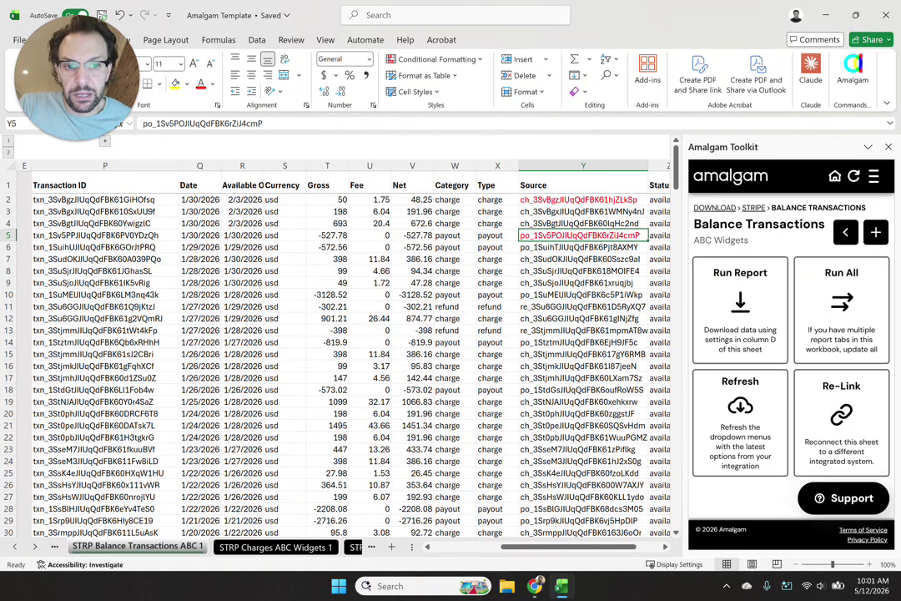
- On the Payouts sheet, widen the Payout ID column and color the first payout ID red
{"action": "left_click", "coordinate": [354, 548]}
{"action": "left_click", "coordinate": [434, 199]}
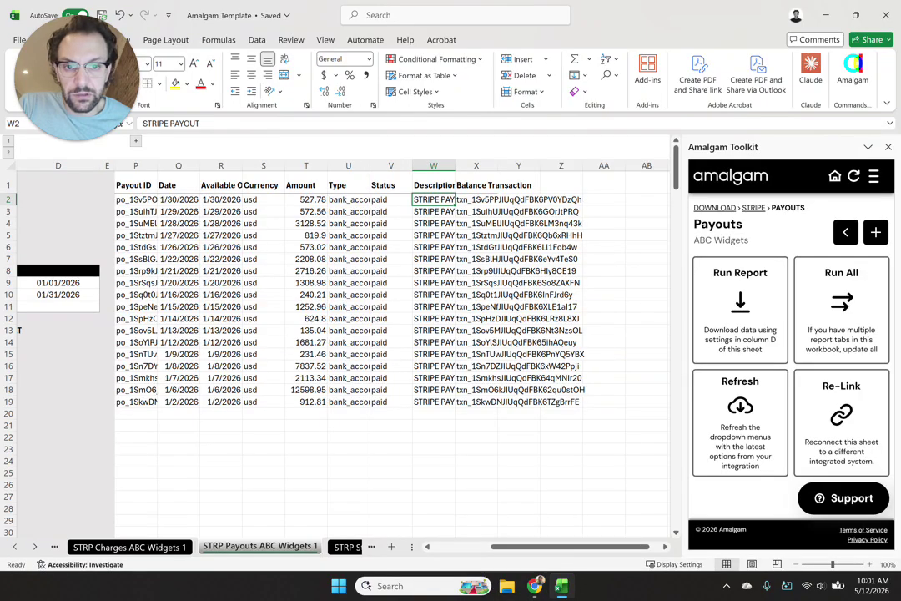
{"action": "left_click_drag", "start_coordinate": [156, 165], "coordinate": [256, 165]}
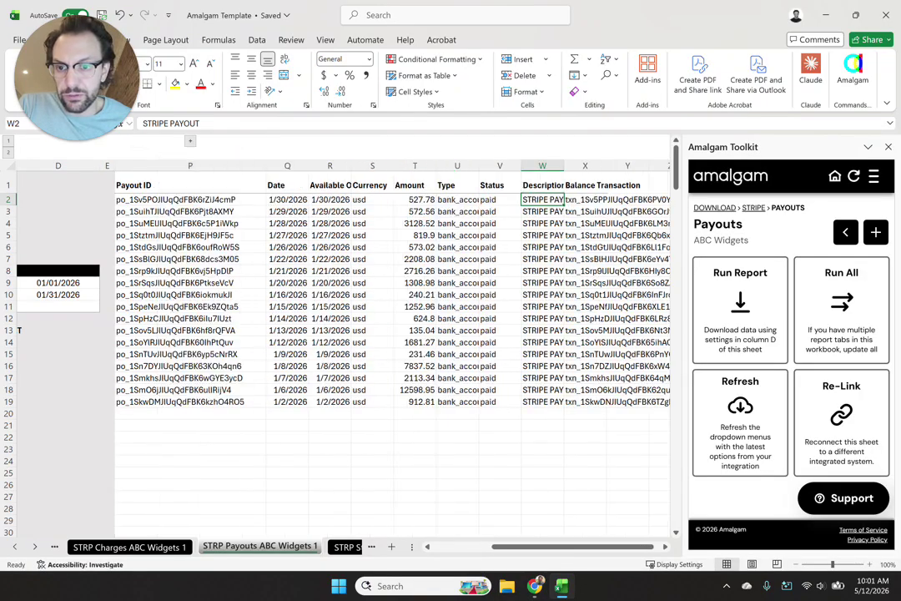
{"action": "left_click", "coordinate": [190, 199]}
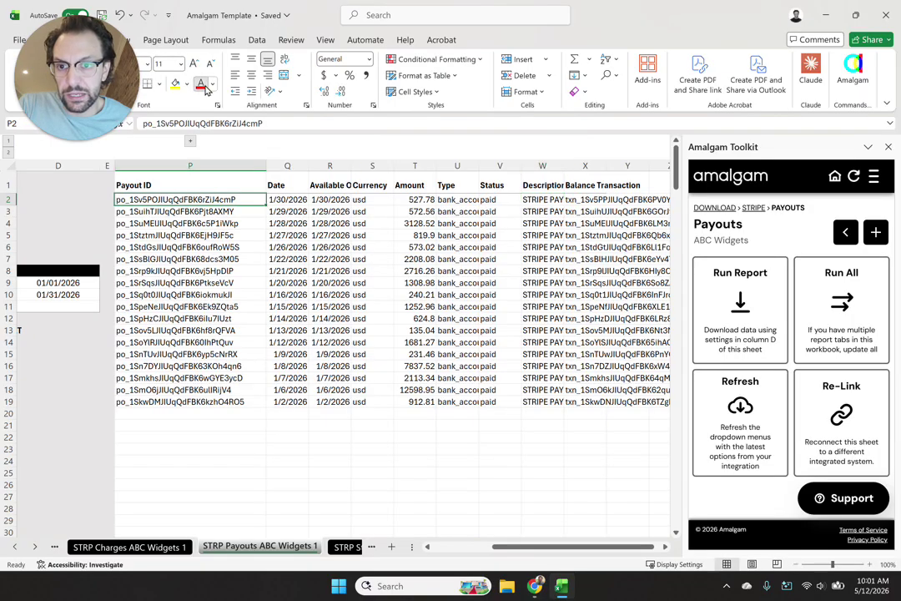
{"action": "left_click", "coordinate": [203, 85]}
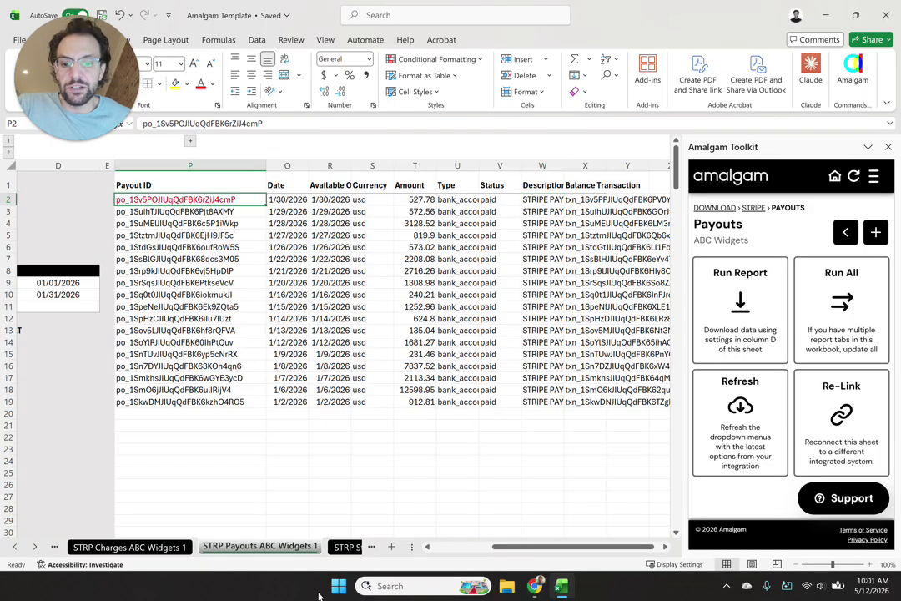
- View the Stripe Payout Mapping sheet, then go back to Balance Transactions and examine the three topmost gross amounts
{"action": "left_click", "coordinate": [346, 547]}
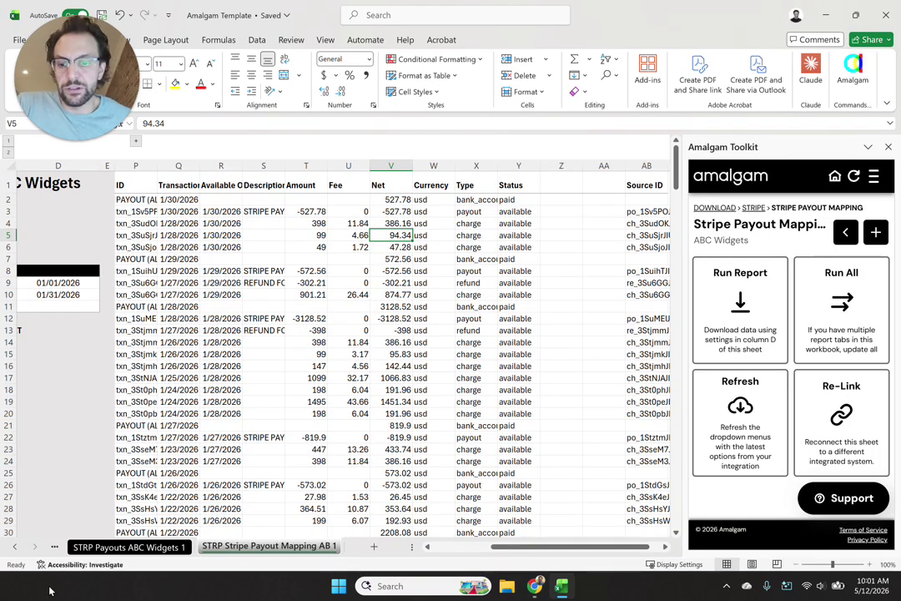
{"action": "left_click", "coordinate": [14, 546]}
{"action": "left_click", "coordinate": [14, 547]}
{"action": "left_click", "coordinate": [161, 546]}
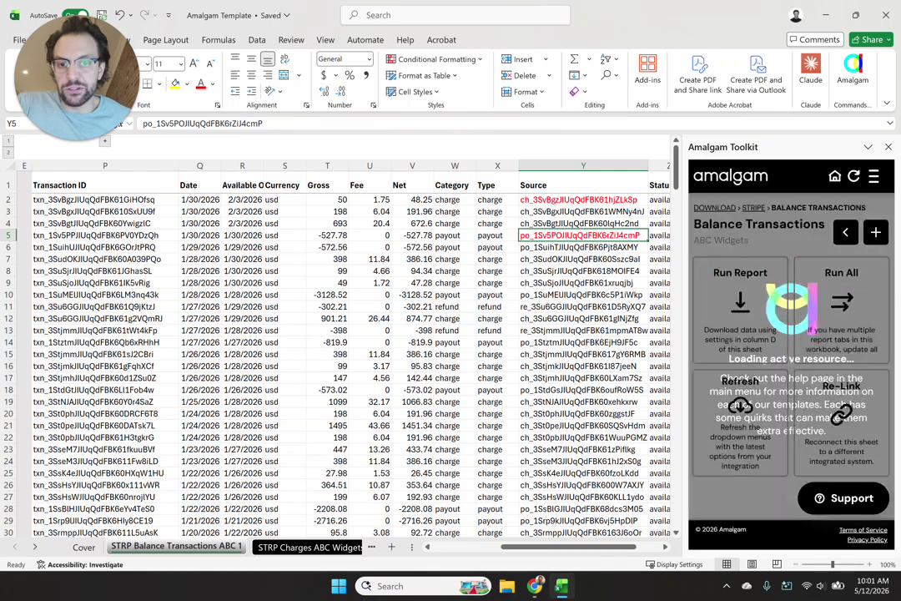
{"action": "left_click_drag", "start_coordinate": [338, 200], "coordinate": [343, 224]}
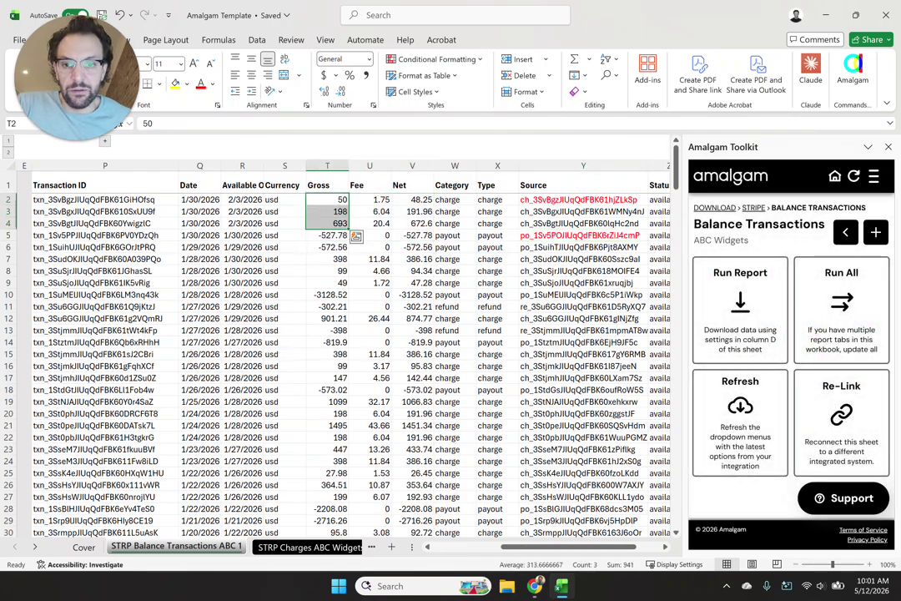
- On the Stripe Payout Mapping sheet, check the amounts, fees and net values of the first payout's three charges
{"action": "left_click", "coordinate": [34, 546]}
{"action": "left_click", "coordinate": [34, 547]}
{"action": "left_click", "coordinate": [34, 546]}
{"action": "left_click", "coordinate": [211, 547]}
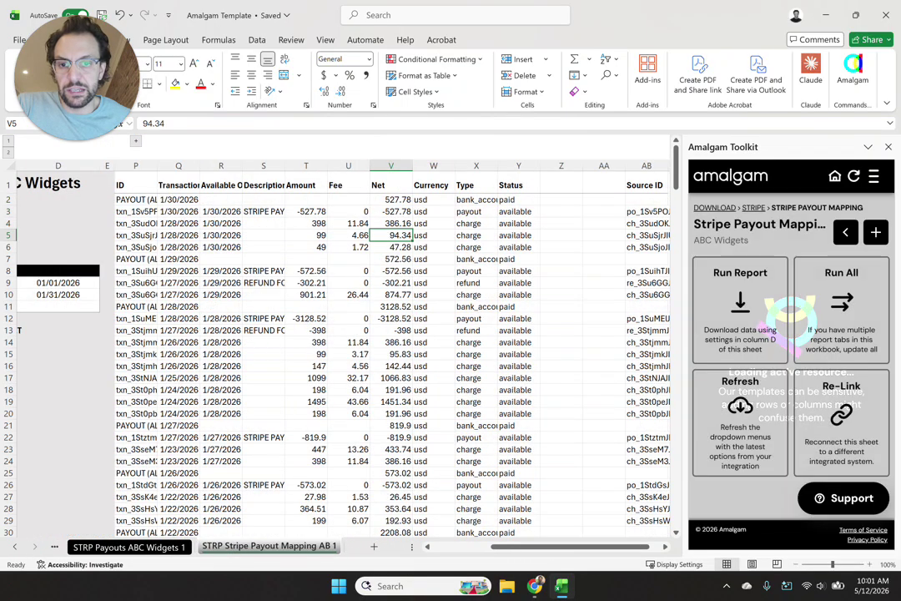
{"action": "left_click_drag", "start_coordinate": [306, 223], "coordinate": [306, 247]}
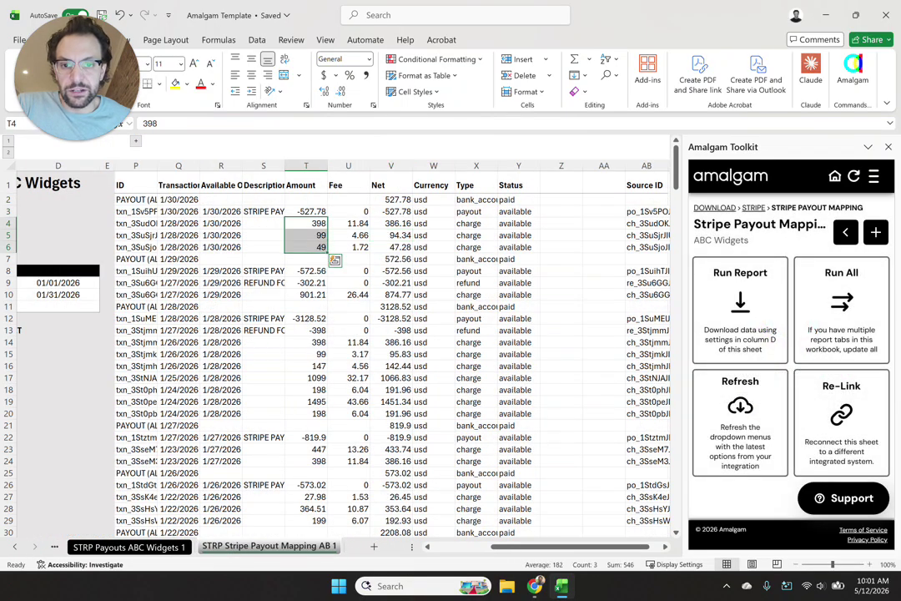
{"action": "key", "text": "Right"}
{"action": "key", "text": "shift+Down"}
{"action": "key", "text": "shift+Down"}
{"action": "key", "text": "Right"}
{"action": "key", "text": "shift+Down"}
{"action": "key", "text": "shift+Down"}
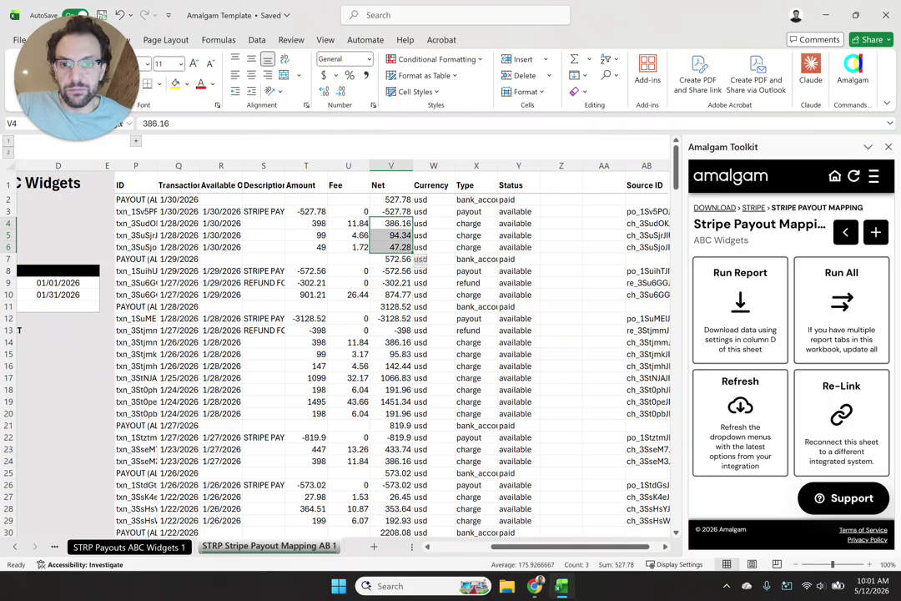
- Examine the first payout transaction's amount, fee and net, along with the values in the payout groups below it
{"action": "left_click_drag", "start_coordinate": [306, 212], "coordinate": [391, 212]}
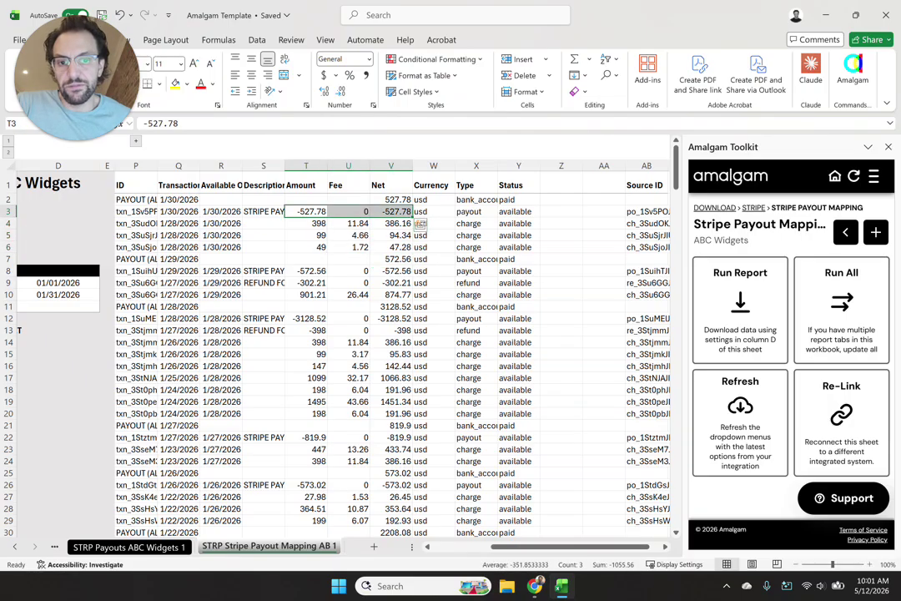
{"action": "left_click_drag", "start_coordinate": [306, 260], "coordinate": [391, 319]}
{"action": "left_click_drag", "start_coordinate": [349, 403], "coordinate": [392, 473]}
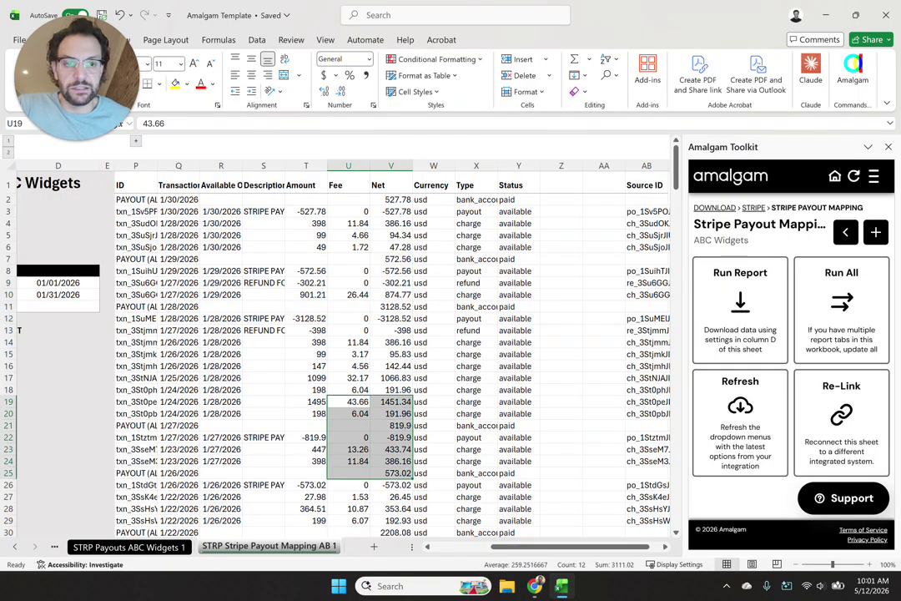
- Set the font color of the two customer header cells, Z1 and AA1, to Automatic on the Stripe Payout Mapping sheet
{"action": "left_click_drag", "start_coordinate": [561, 166], "coordinate": [604, 166]}
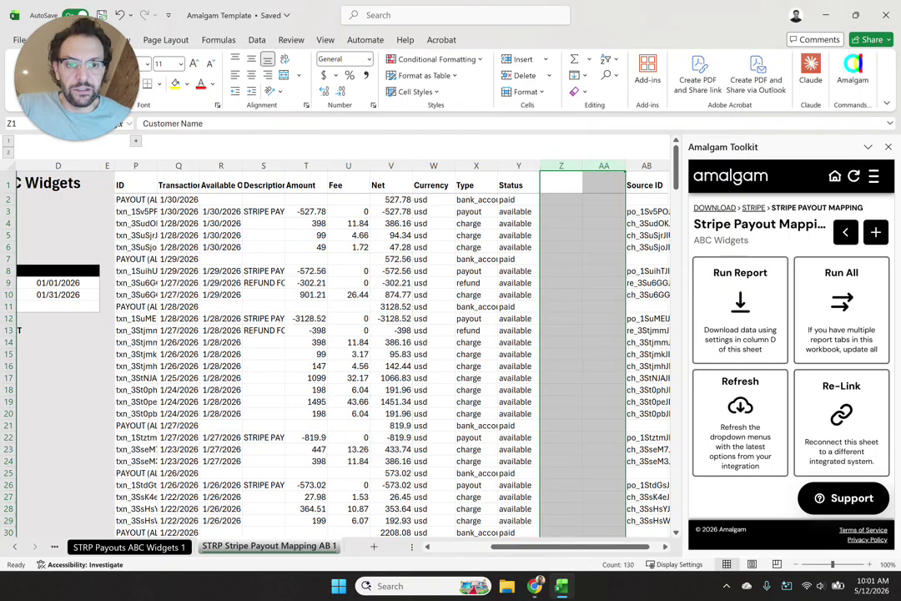
{"action": "key", "text": "ctrl+v"}
{"action": "left_click", "coordinate": [213, 84]}
{"action": "left_click", "coordinate": [235, 127]}
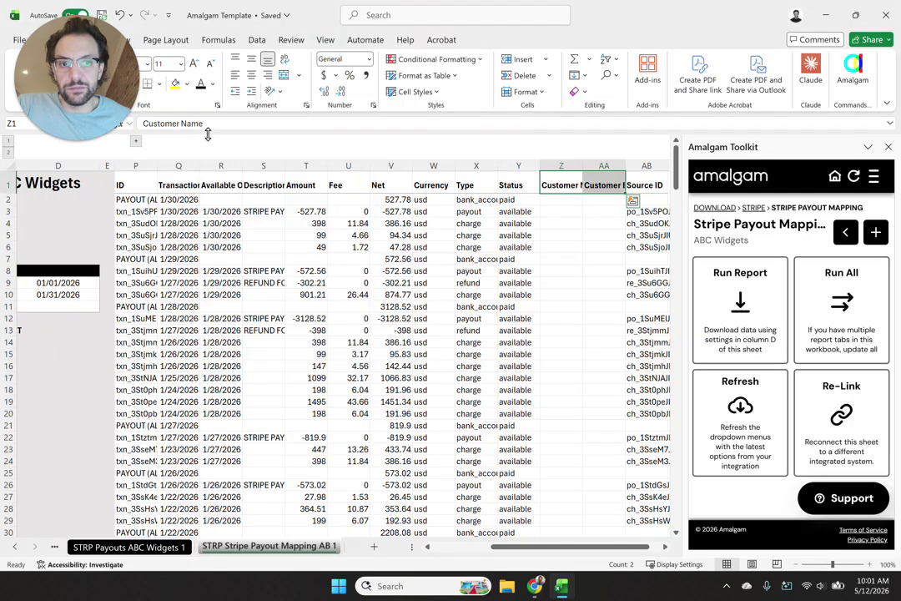
- Look through the payout groups on the Stripe Payout Mapping sheet, including their transaction and availability dates
{"action": "left_click", "coordinate": [221, 366]}
{"action": "scroll", "coordinate": [334, 334], "scroll_direction": "down", "scroll_amount": 11}
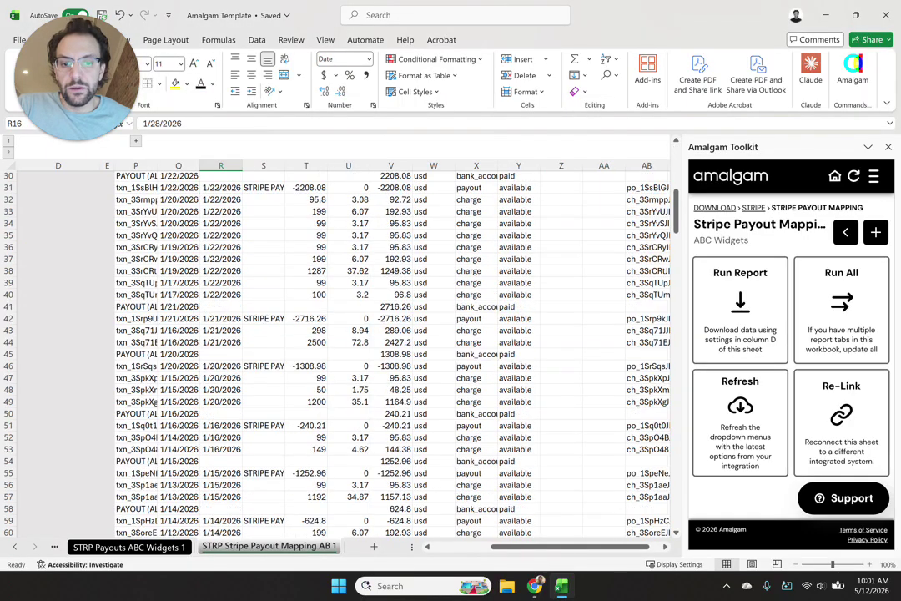
{"action": "left_click_drag", "start_coordinate": [221, 283], "coordinate": [488, 485]}
{"action": "scroll", "coordinate": [492, 467], "scroll_direction": "down", "scroll_amount": 7}
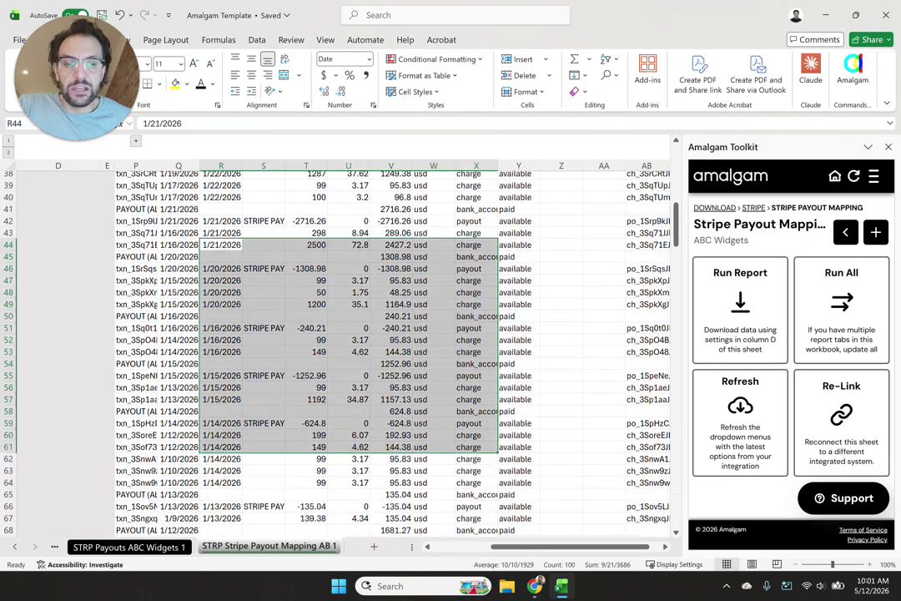
{"action": "scroll", "coordinate": [492, 375], "scroll_direction": "down", "scroll_amount": 3}
{"action": "scroll", "coordinate": [434, 334], "scroll_direction": "up", "scroll_amount": 20}
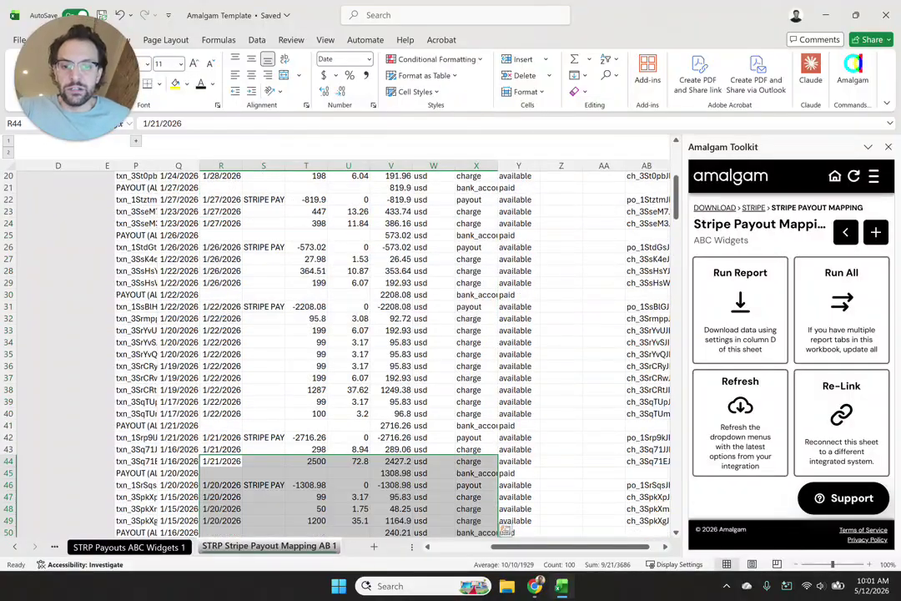
{"action": "left_click_drag", "start_coordinate": [390, 186], "coordinate": [175, 338]}
{"action": "left_click", "coordinate": [221, 330]}
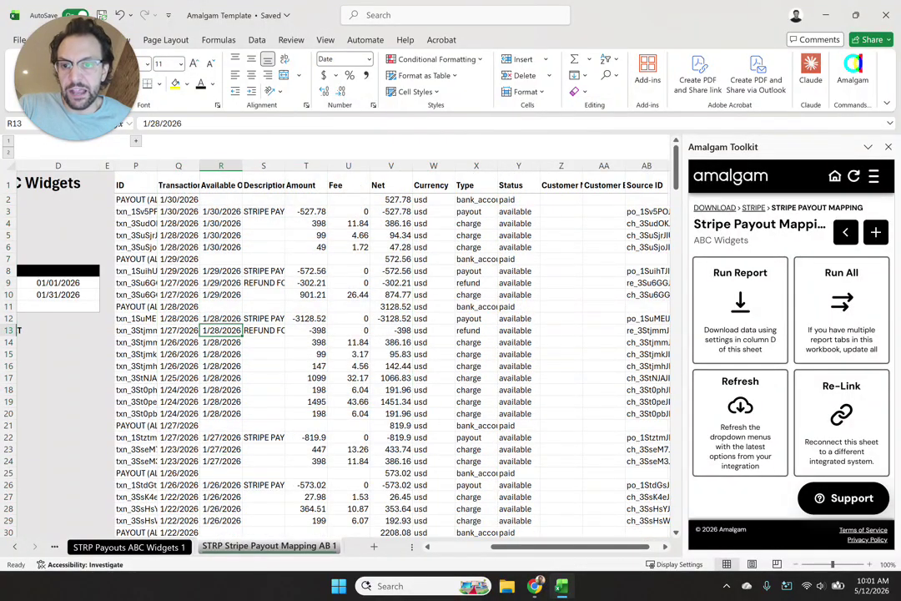
- Widen the ID column of the Stripe Payout Mapping sheet to fit the full transaction IDs
{"action": "left_click_drag", "start_coordinate": [157, 166], "coordinate": [212, 165]}
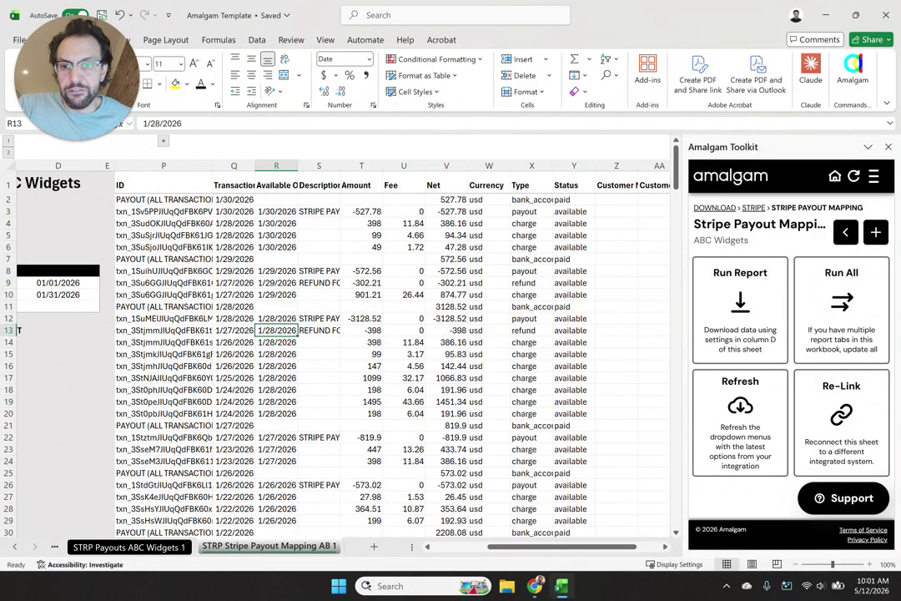
{"action": "left_click", "coordinate": [163, 211]}
{"action": "double_click", "coordinate": [212, 165]}
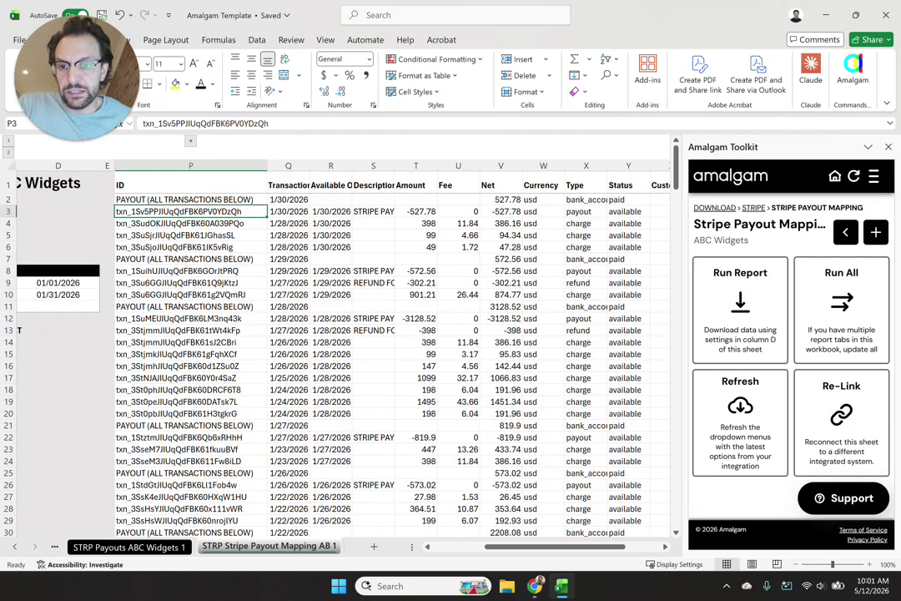
- Open the STRP Balance Transactions ABC 1 sheet and check its report settings
{"action": "left_click", "coordinate": [14, 547]}
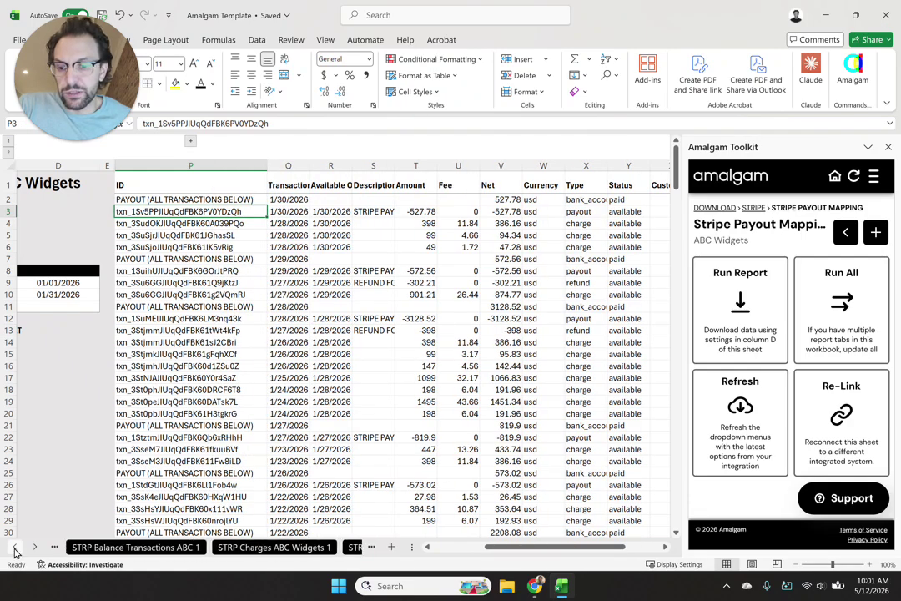
{"action": "left_click", "coordinate": [133, 546]}
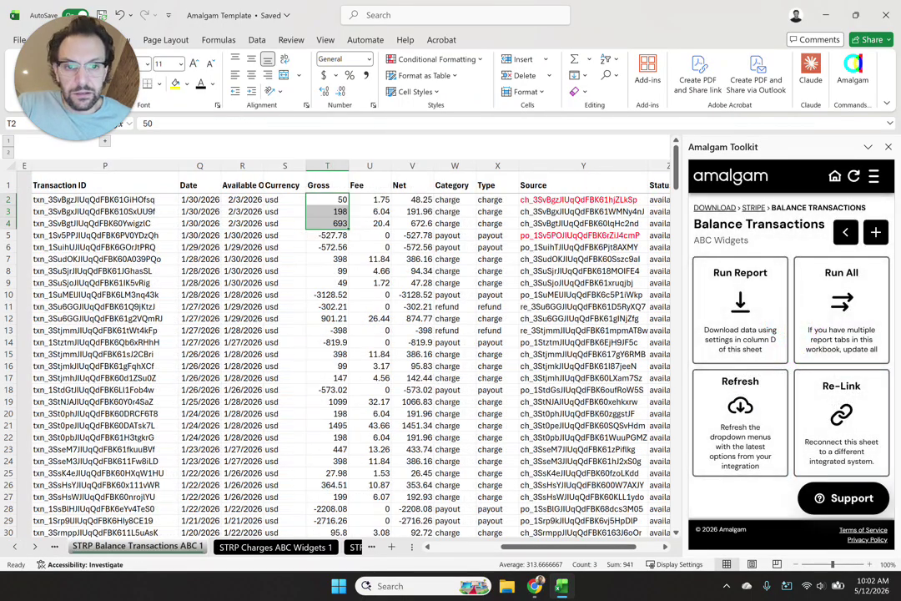
{"action": "key", "text": "Left"}
{"action": "key", "text": "Left"}
{"action": "key", "text": "Left"}
{"action": "key", "text": "Left"}
{"action": "key", "text": "Left"}
{"action": "key", "text": "Left"}
{"action": "key", "text": "Left"}
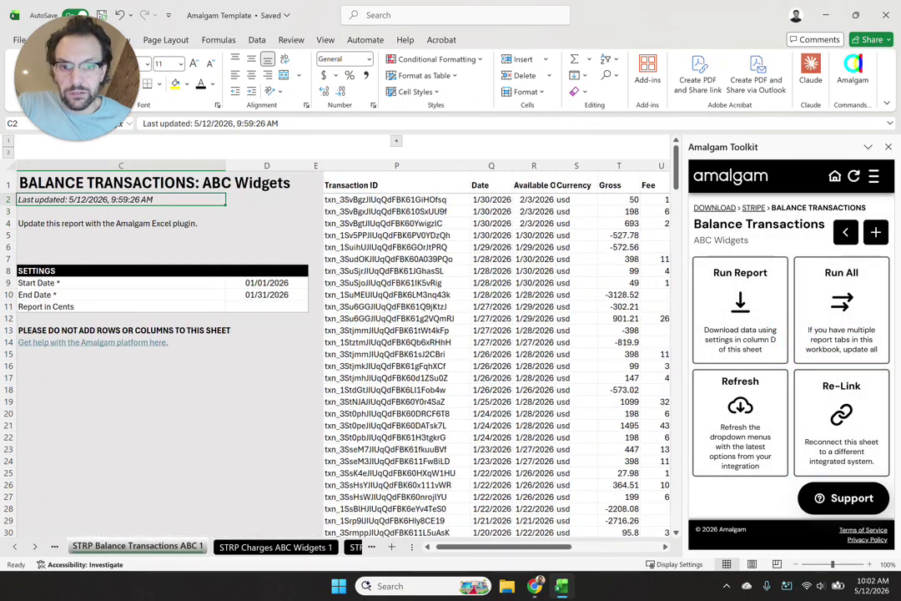
- Examine the first payout row on the Balance Transactions sheet, from its availability date through to its category
{"action": "key", "text": "Down"}
{"action": "key", "text": "Down"}
{"action": "key", "text": "Down"}
{"action": "key", "text": "Right"}
{"action": "key", "text": "Right"}
{"action": "key", "text": "Right"}
{"action": "key", "text": "Right"}
{"action": "key", "text": "Right"}
{"action": "key", "text": "Right"}
{"action": "key", "text": "Left"}
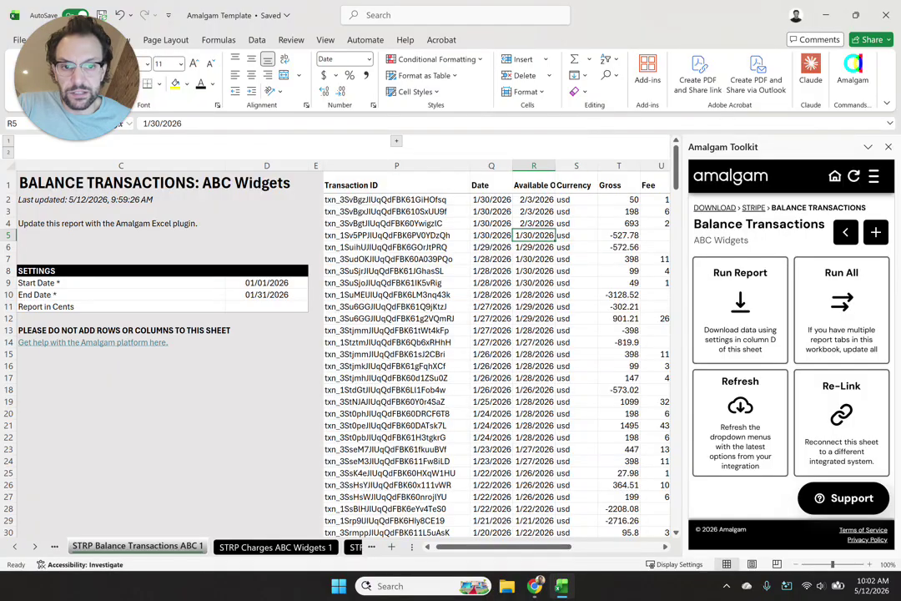
{"action": "key", "text": "Right"}
{"action": "key", "text": "Right"}
{"action": "key", "text": "Right"}
{"action": "key", "text": "Right"}
{"action": "key", "text": "Right"}
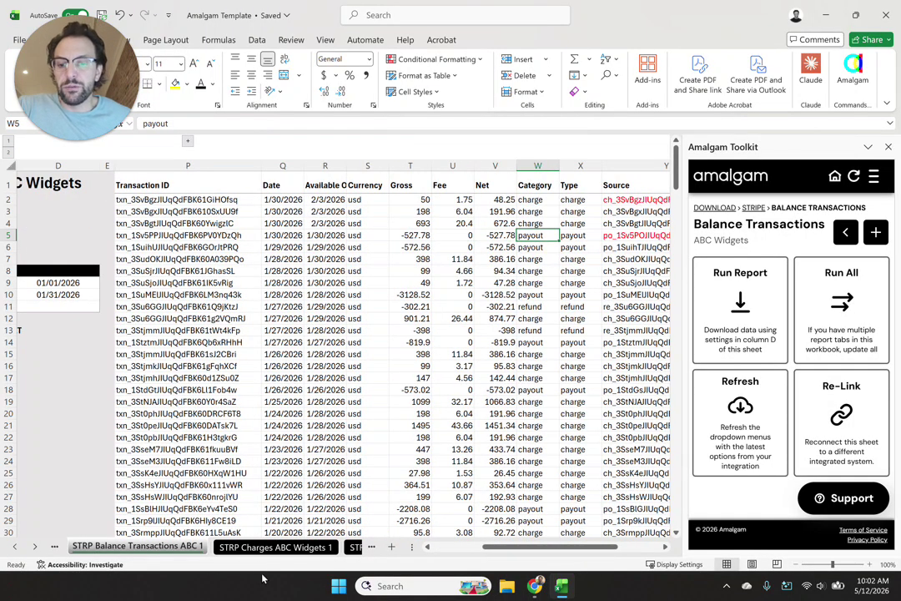
- Switch to the STRP Payouts ABC Widgets 1 sheet and look through the columns of its payout list
{"action": "left_click", "coordinate": [271, 548]}
{"action": "left_click", "coordinate": [354, 547]}
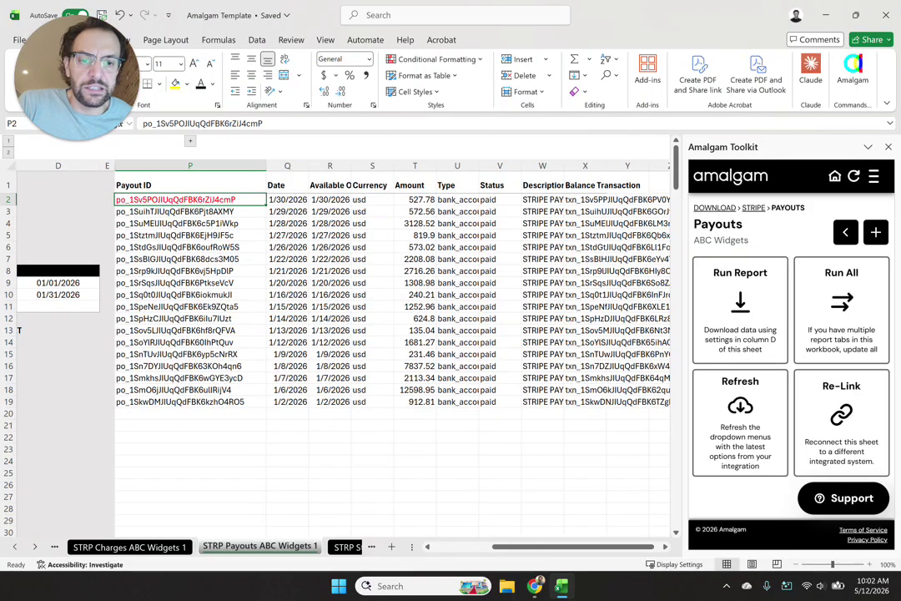
{"action": "key", "text": "Down"}
{"action": "key", "text": "Down"}
{"action": "key", "text": "Down"}
{"action": "key", "text": "Down"}
{"action": "key", "text": "Down"}
{"action": "key", "text": "Right"}
{"action": "key", "text": "Right"}
{"action": "key", "text": "Right"}
{"action": "key", "text": "Right"}
{"action": "key", "text": "Right"}
{"action": "key", "text": "Right"}
{"action": "key", "text": "Right"}
{"action": "key", "text": "Right"}
{"action": "key", "text": "Right"}
{"action": "key", "text": "Right"}
{"action": "key", "text": "Right"}
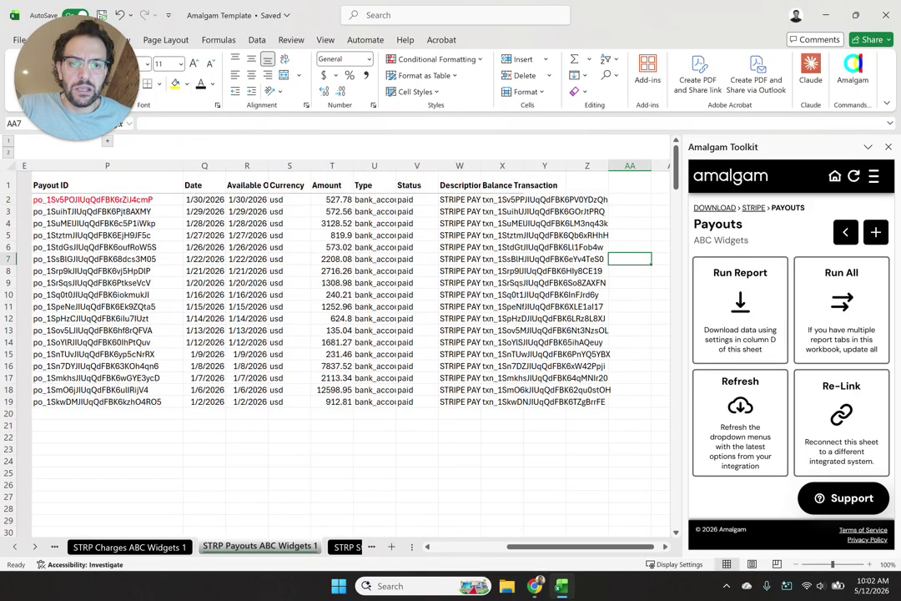
- Examine the Balance Transaction column that ties each payout on the Payouts sheet to its transaction
{"action": "left_click", "coordinate": [502, 166]}
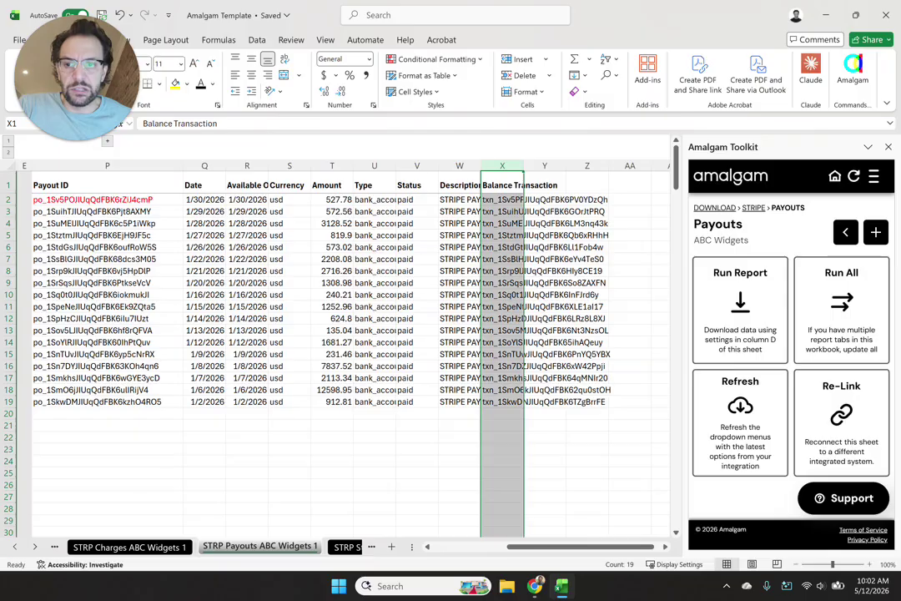
{"action": "left_click", "coordinate": [375, 259]}
{"action": "key", "text": "Left"}
{"action": "key", "text": "Left"}
{"action": "key", "text": "Left"}
{"action": "key", "text": "Left"}
{"action": "key", "text": "Left"}
{"action": "key", "text": "Left"}
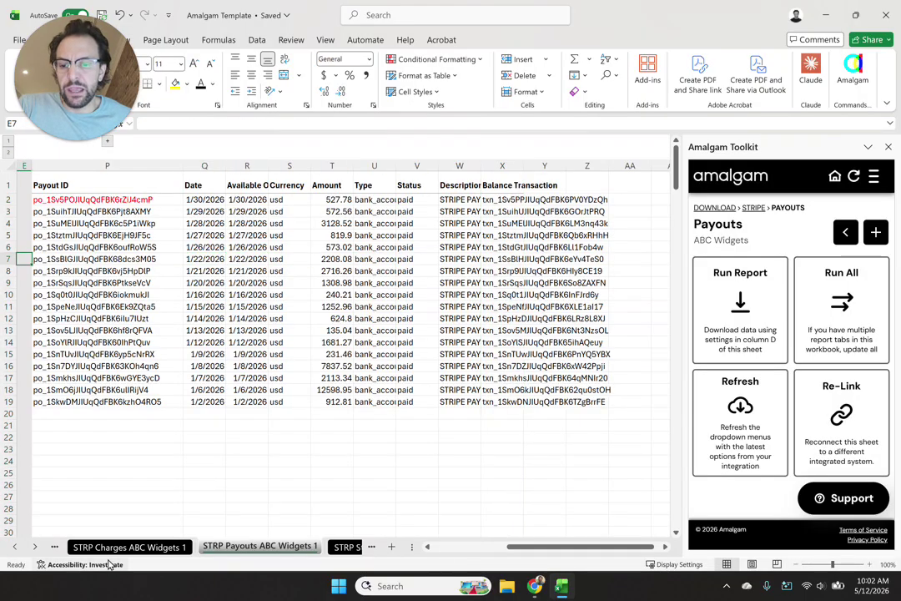
- Switch to the STRP Charges ABC Widgets 1 sheet and look through its list of charge IDs
{"action": "left_click", "coordinate": [109, 550]}
{"action": "left_click_drag", "start_coordinate": [217, 307], "coordinate": [217, 497]}
{"action": "scroll", "coordinate": [217, 417], "scroll_direction": "down", "scroll_amount": 10}
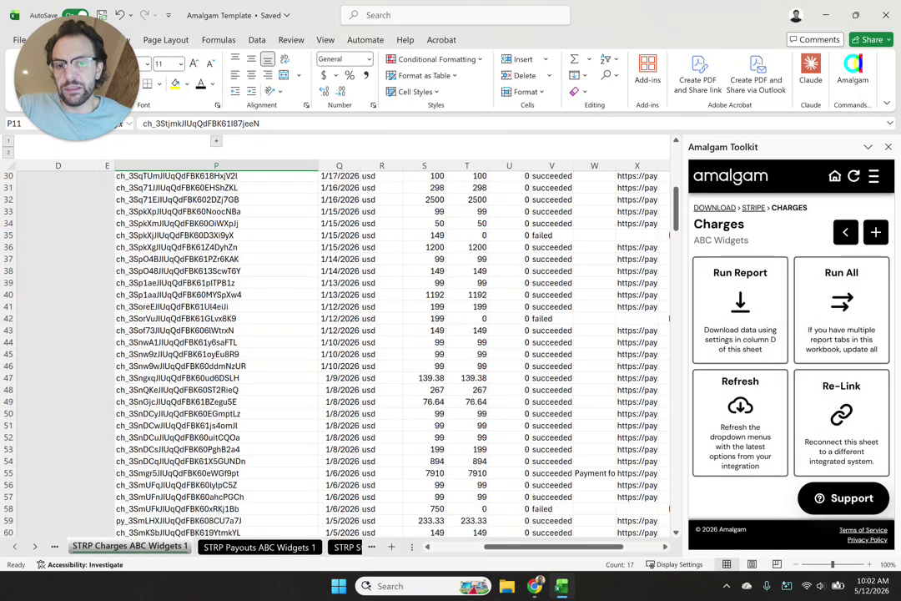
{"action": "scroll", "coordinate": [392, 355], "scroll_direction": "up", "scroll_amount": 10}
{"action": "left_click", "coordinate": [339, 271]}
{"action": "key", "text": "Left"}
{"action": "key", "text": "Left"}
{"action": "key", "text": "Left"}
{"action": "key", "text": "Left"}
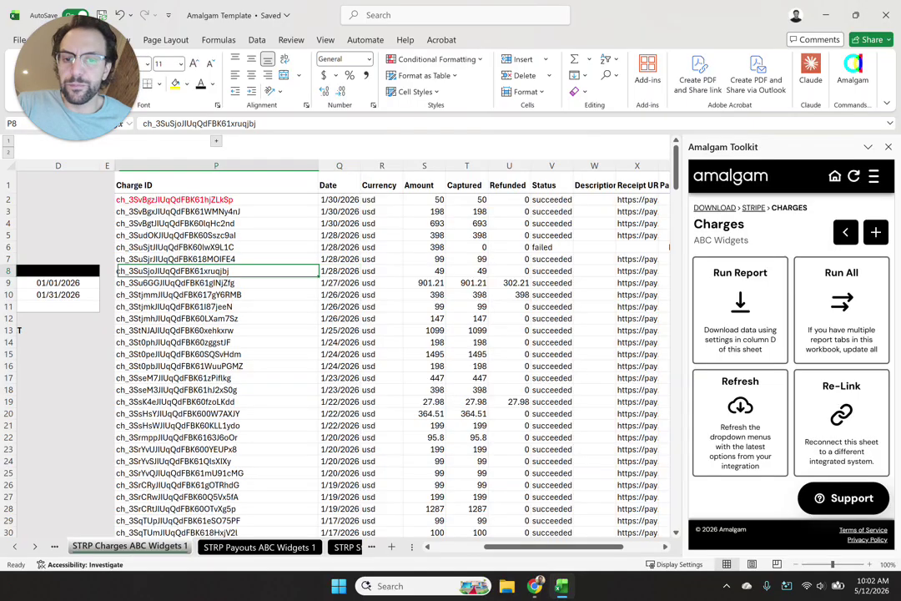
- Examine the Amount and Captured columns on the Charges sheet and the refunded amount of the 1/27/2026 charge
{"action": "left_click", "coordinate": [438, 318]}
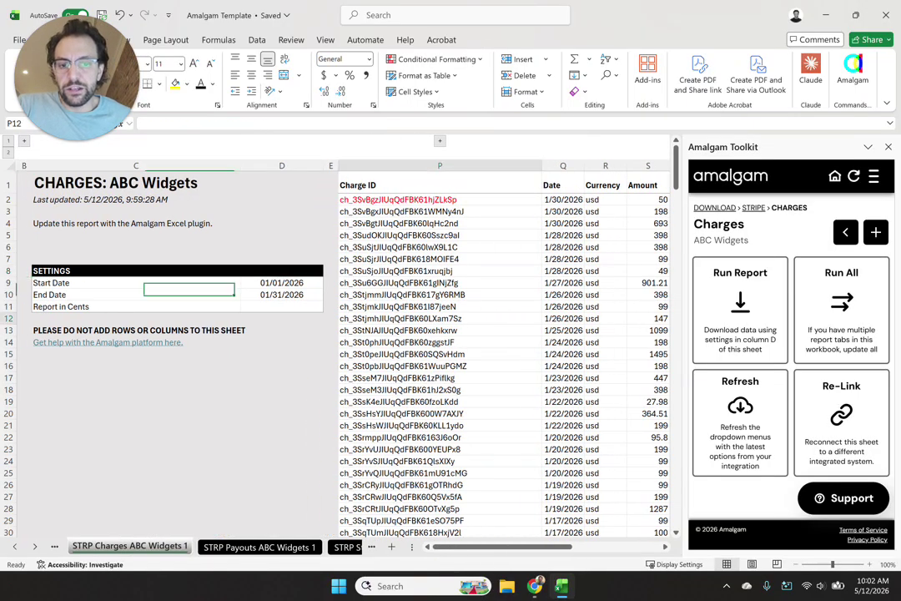
{"action": "scroll", "coordinate": [417, 333], "scroll_direction": "right", "scroll_amount": 3}
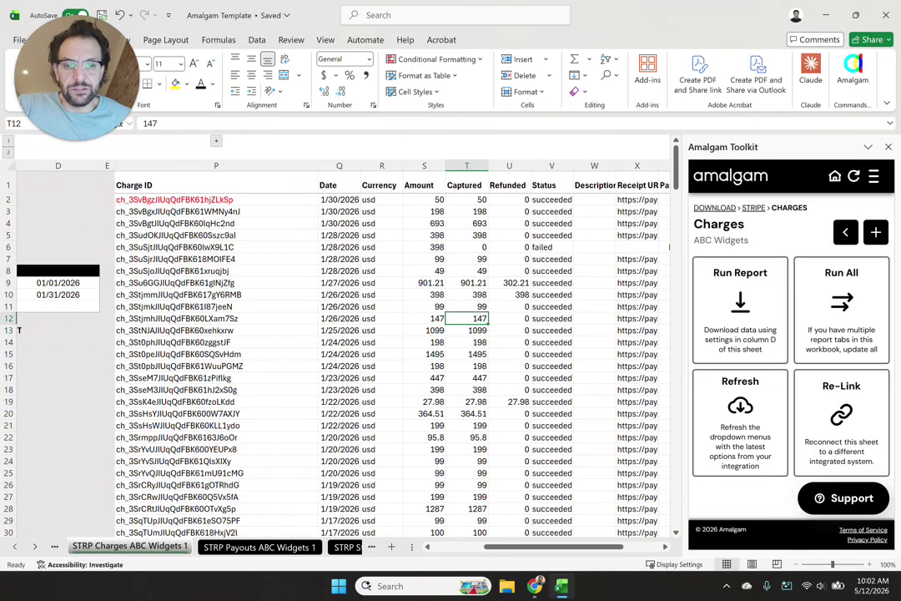
{"action": "left_click_drag", "start_coordinate": [424, 165], "coordinate": [484, 165]}
{"action": "left_click", "coordinate": [510, 283]}
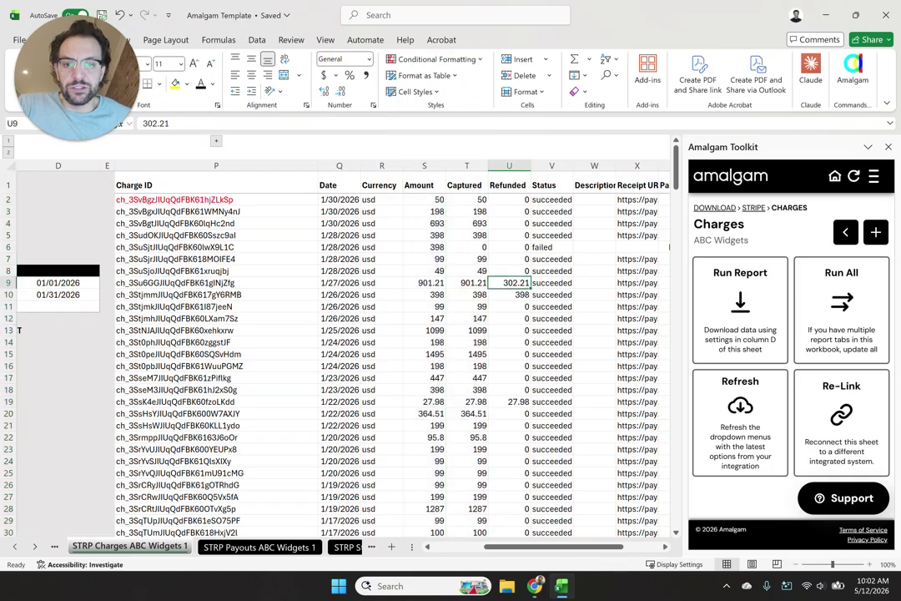
- Set Report in Cents to TRUE in the Charges sheet settings and rerun the Charges report
{"action": "key", "text": "Left"}
{"action": "key", "text": "Left"}
{"action": "key", "text": "Left"}
{"action": "key", "text": "Left"}
{"action": "key", "text": "Left"}
{"action": "key", "text": "Left"}
{"action": "key", "text": "Left"}
{"action": "key", "text": "Left"}
{"action": "key", "text": "Left"}
{"action": "left_click", "coordinate": [282, 306]}
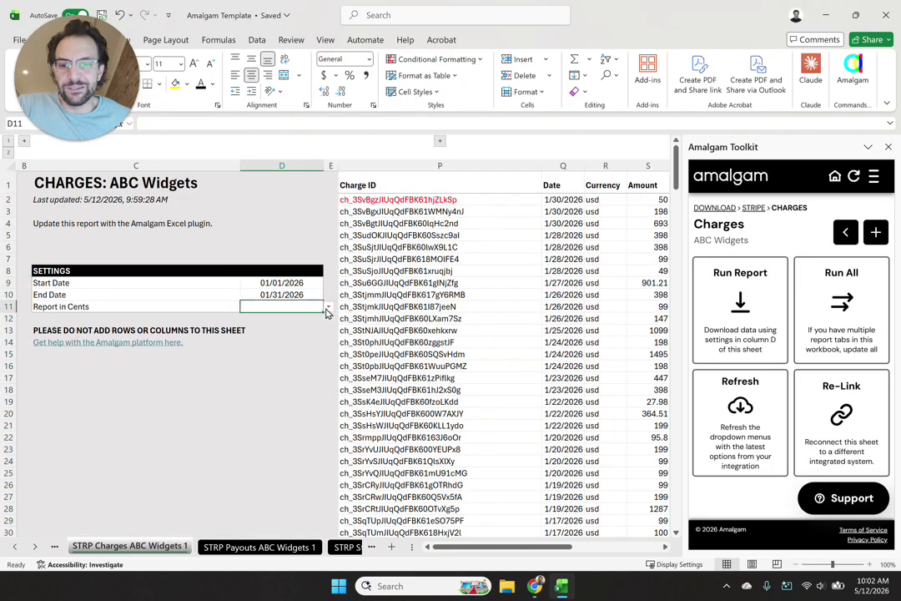
{"action": "left_click", "coordinate": [329, 306]}
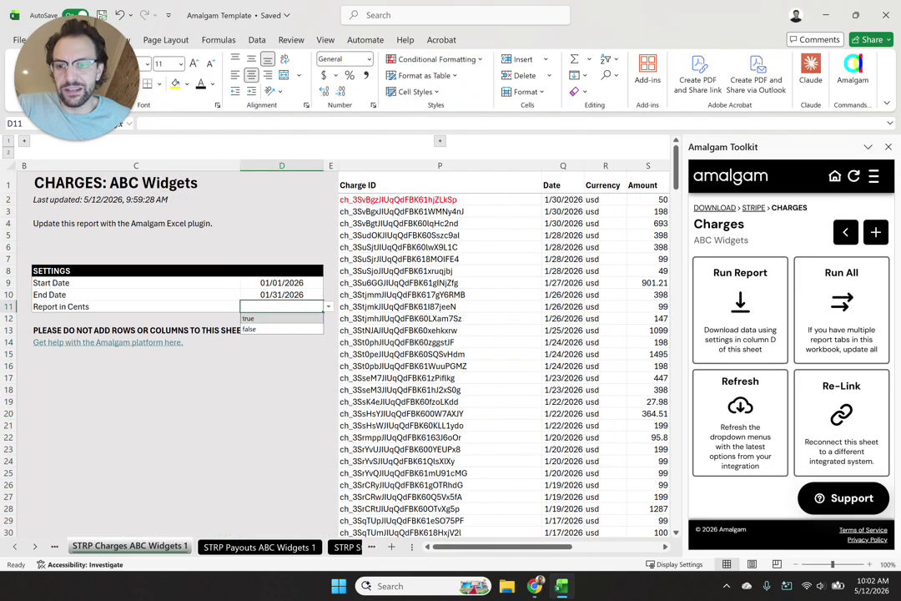
{"action": "key", "text": "Escape"}
{"action": "key", "text": "Left"}
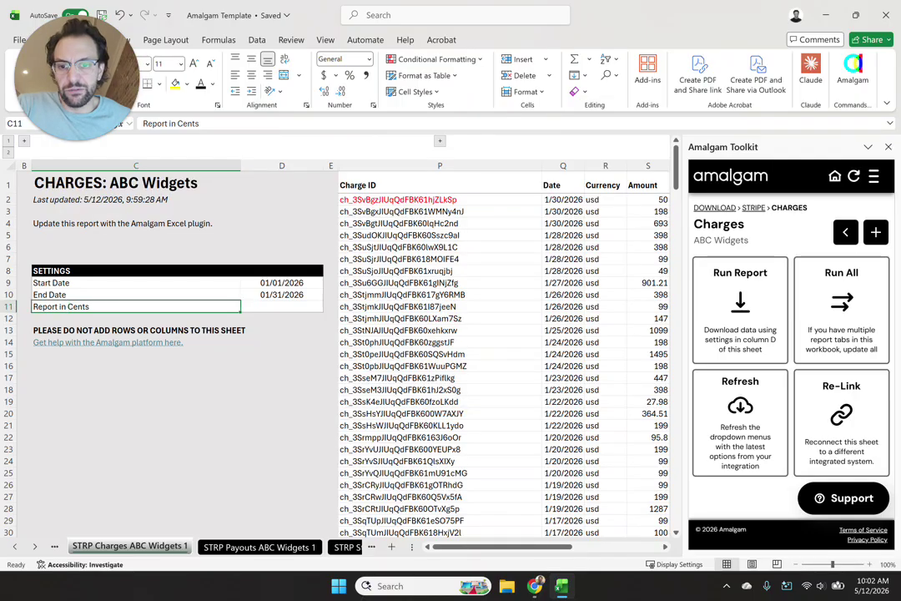
{"action": "key", "text": "Right"}
{"action": "left_click", "coordinate": [329, 307]}
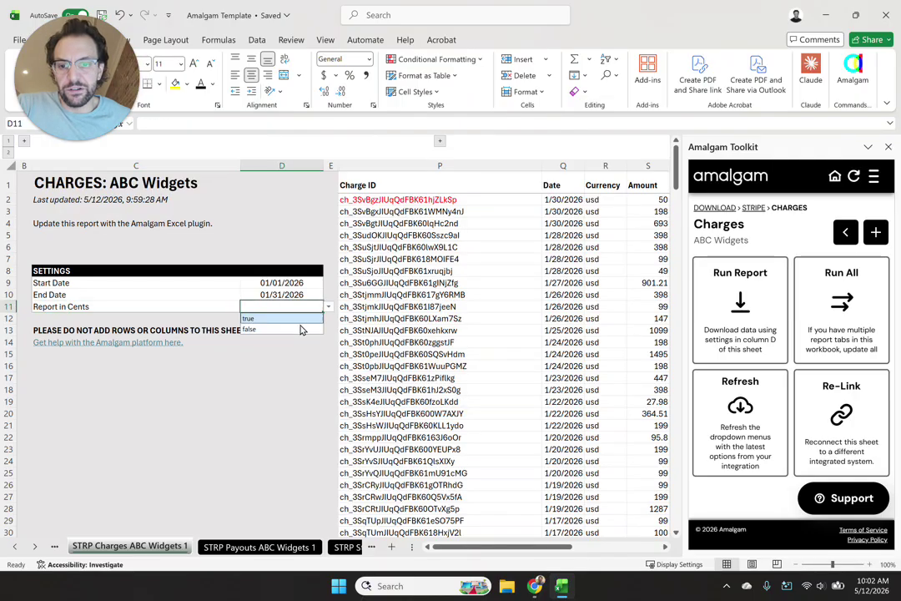
{"action": "left_click", "coordinate": [284, 318]}
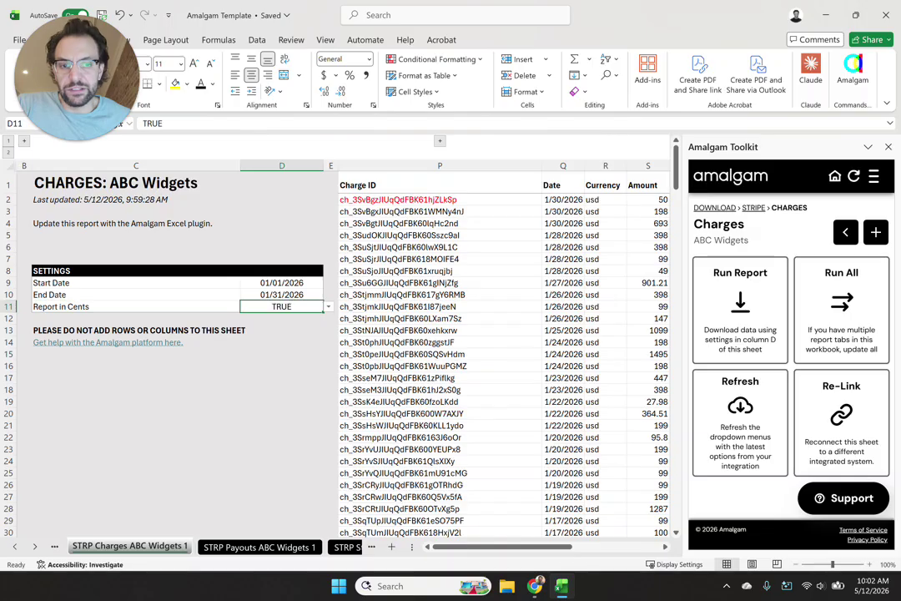
{"action": "left_click", "coordinate": [740, 305]}
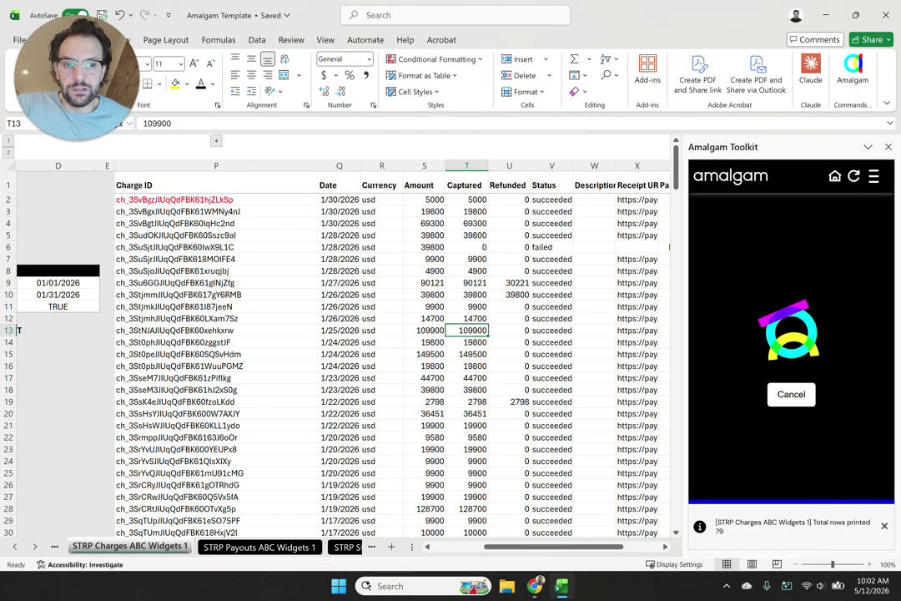
- Examine the Amount and Captured values of the rerun Charges report and go back to its settings
{"action": "left_click_drag", "start_coordinate": [433, 199], "coordinate": [472, 354]}
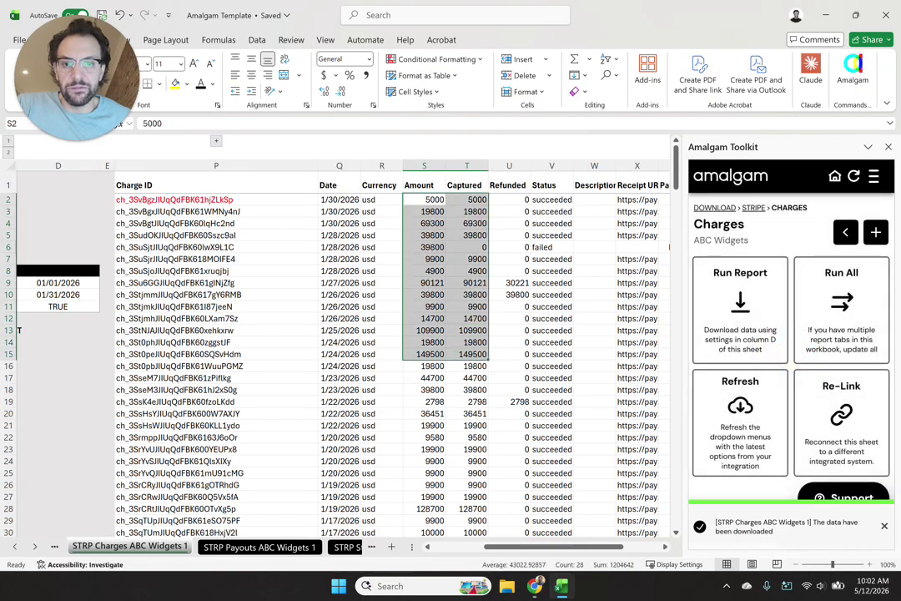
{"action": "left_click", "coordinate": [433, 199]}
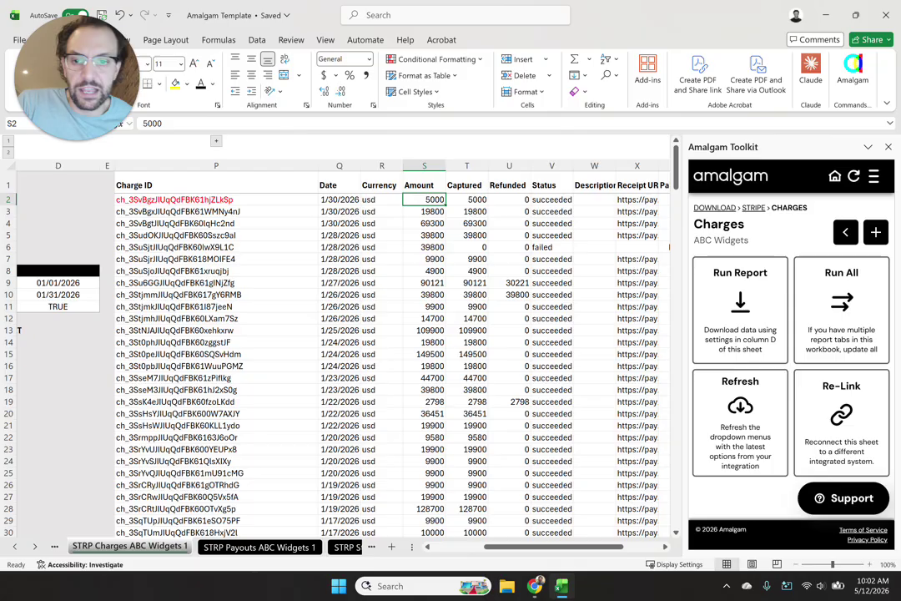
{"action": "key", "text": "Left"}
{"action": "key", "text": "Left"}
{"action": "key", "text": "Left"}
{"action": "key", "text": "Left"}
{"action": "key", "text": "Left"}
{"action": "key", "text": "Left"}
{"action": "key", "text": "Left"}
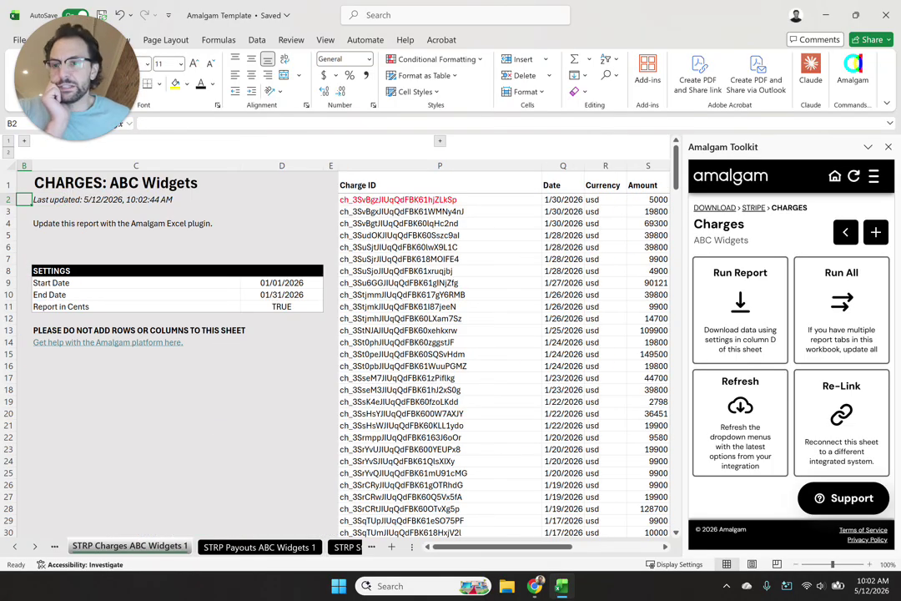
- Return to the Balance Transactions sheet and review its columns across to the source, status and description
{"action": "left_click", "coordinate": [260, 548]}
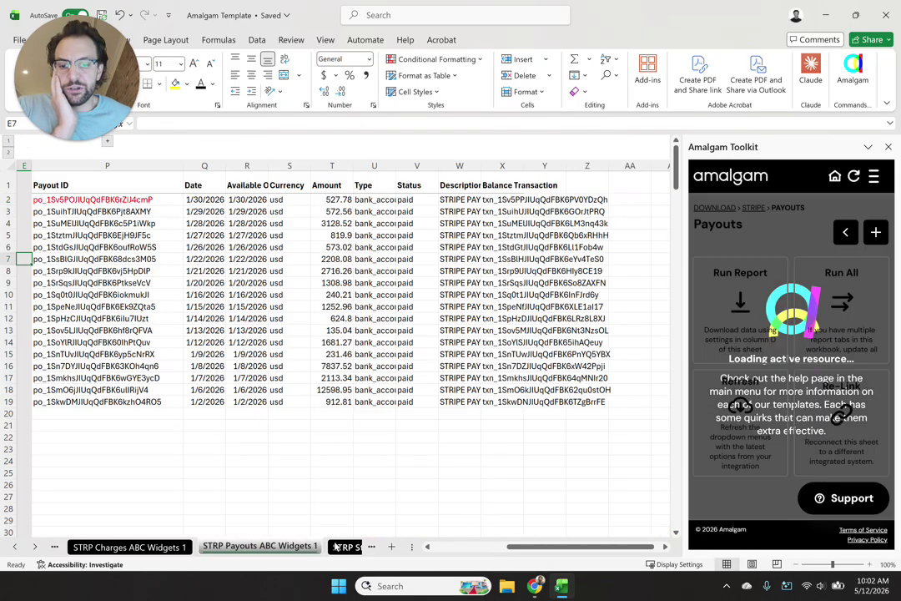
{"action": "left_click", "coordinate": [337, 547]}
{"action": "left_click", "coordinate": [125, 549]}
{"action": "left_click", "coordinate": [14, 546]}
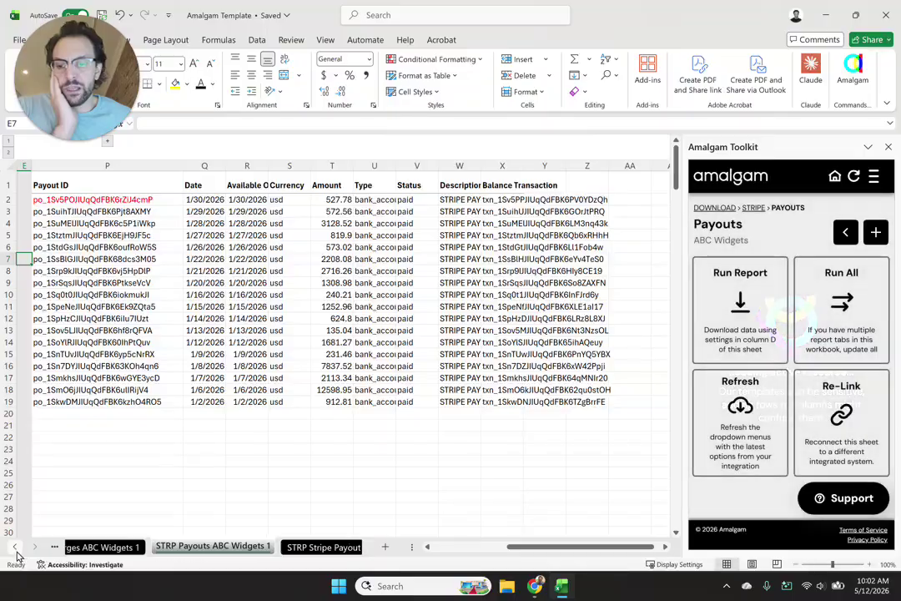
{"action": "left_click", "coordinate": [131, 549]}
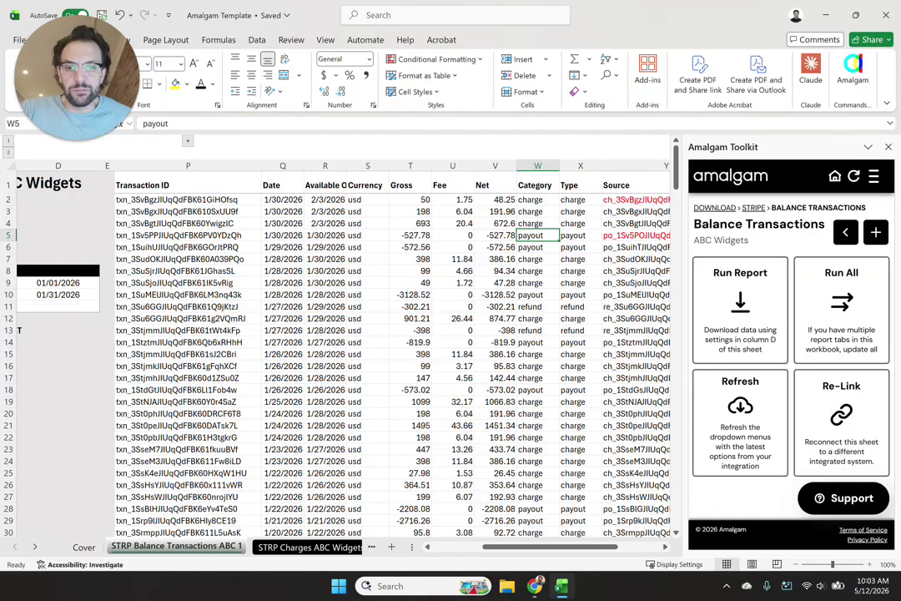
{"action": "left_click", "coordinate": [367, 318]}
{"action": "key", "text": "Right"}
{"action": "key", "text": "Right"}
{"action": "key", "text": "Right"}
{"action": "key", "text": "Right"}
{"action": "key", "text": "Right"}
{"action": "key", "text": "Right"}
{"action": "key", "text": "Right"}
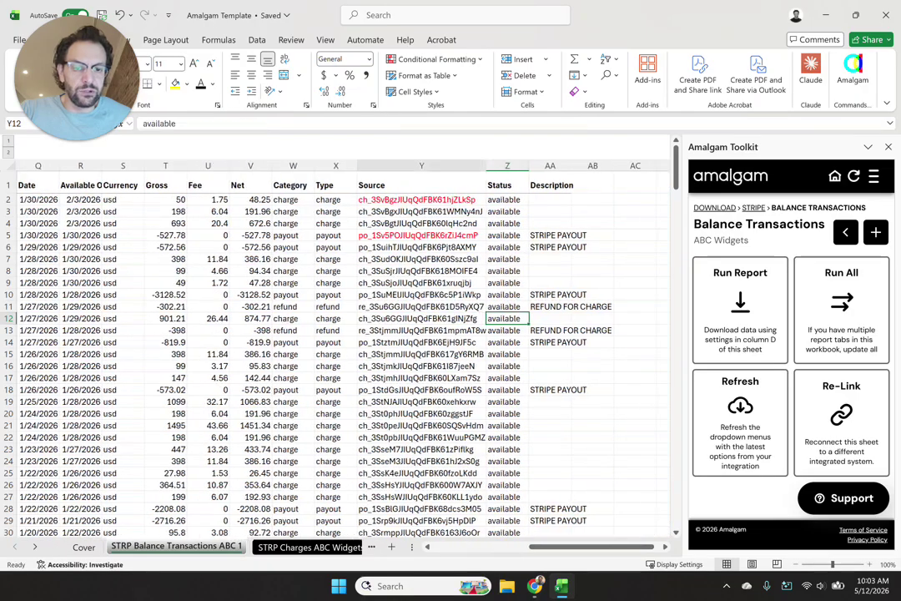
- Go back to the start of the Balance Transactions sheet and open the workbook's Cover sheet
{"action": "key", "text": "Left"}
{"action": "key", "text": "Left"}
{"action": "key", "text": "Left"}
{"action": "key", "text": "Left"}
{"action": "key", "text": "Left"}
{"action": "key", "text": "Left"}
{"action": "key", "text": "Left"}
{"action": "key", "text": "Left"}
{"action": "key", "text": "Left"}
{"action": "key", "text": "Left"}
{"action": "key", "text": "Left"}
{"action": "key", "text": "Left"}
{"action": "key", "text": "Left"}
{"action": "key", "text": "Left"}
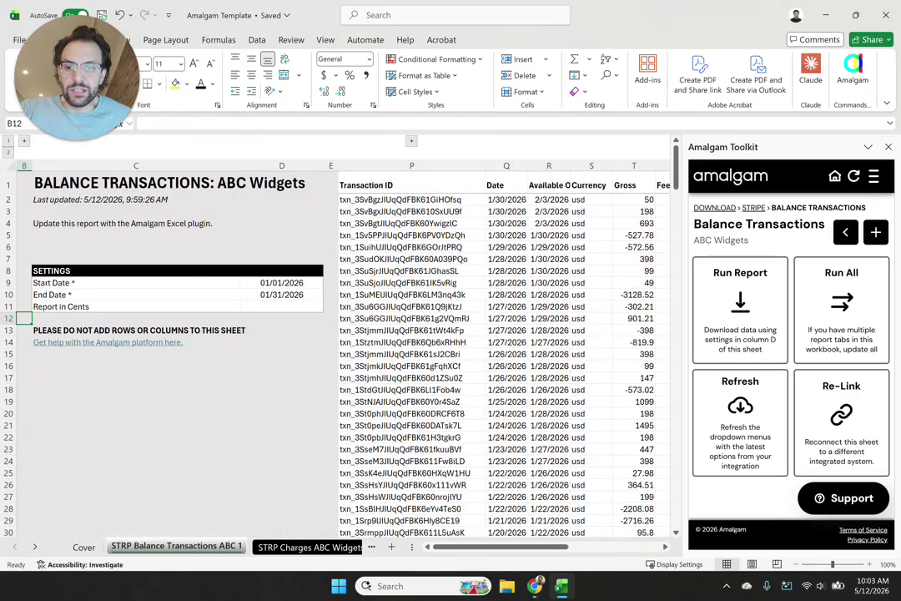
{"action": "left_click", "coordinate": [83, 547]}
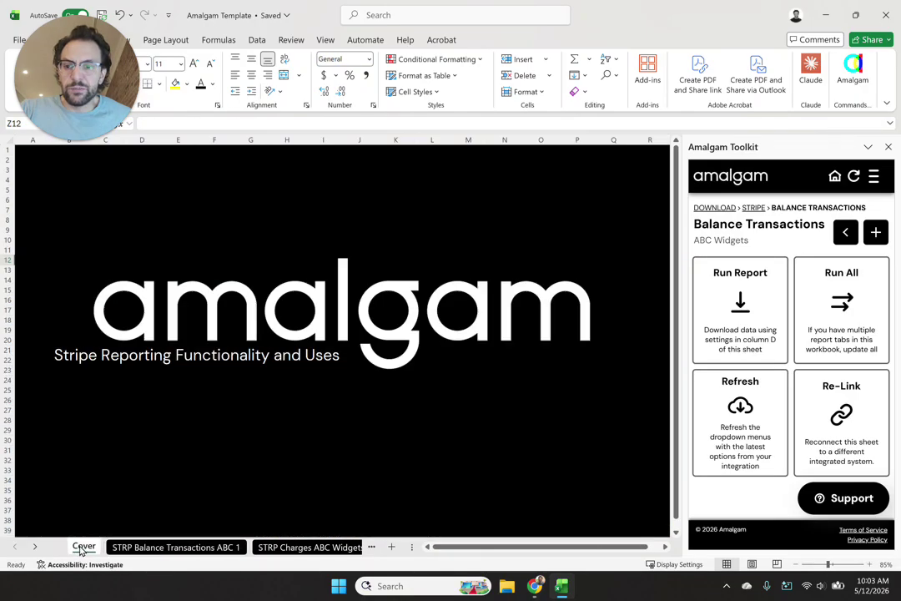
{"action": "left_click", "coordinate": [323, 440]}
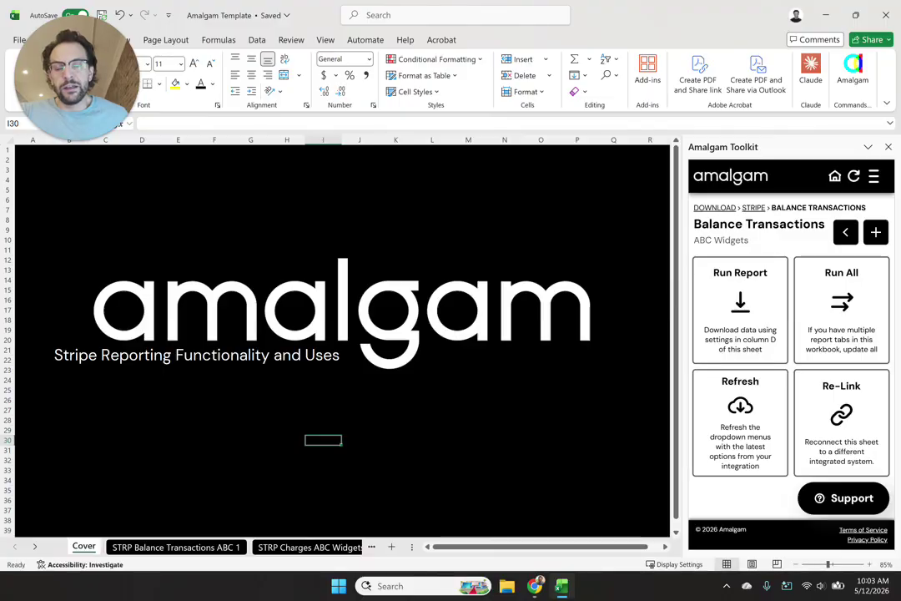